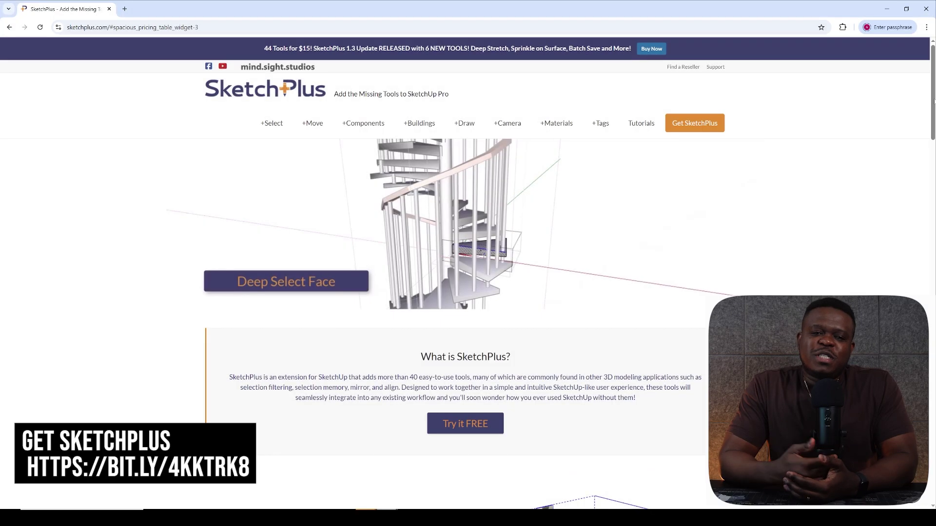
scroll(934, 113, down, 2)
mouse_move(934, 113)
mouse_down()
mouse_move(934, 380)
mouse_move(934, 100)
mouse_up()
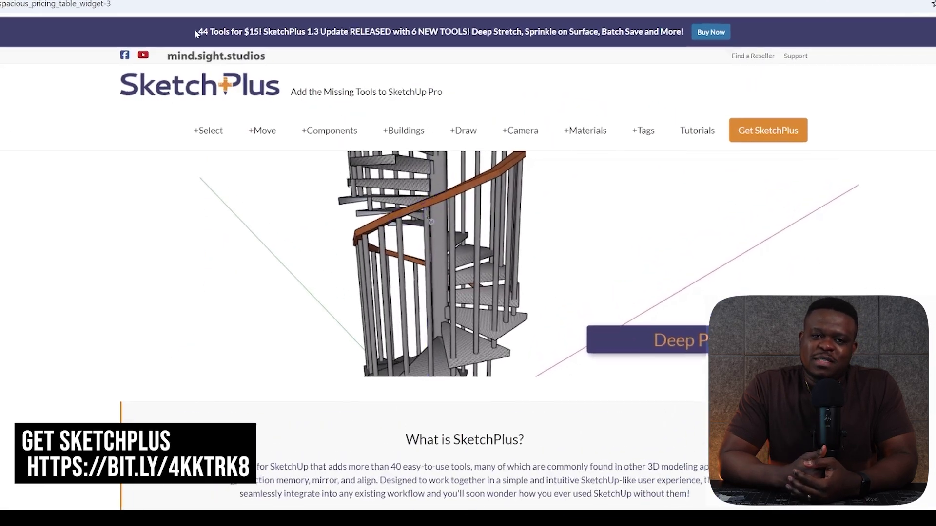
drag(264, 48, 625, 48)
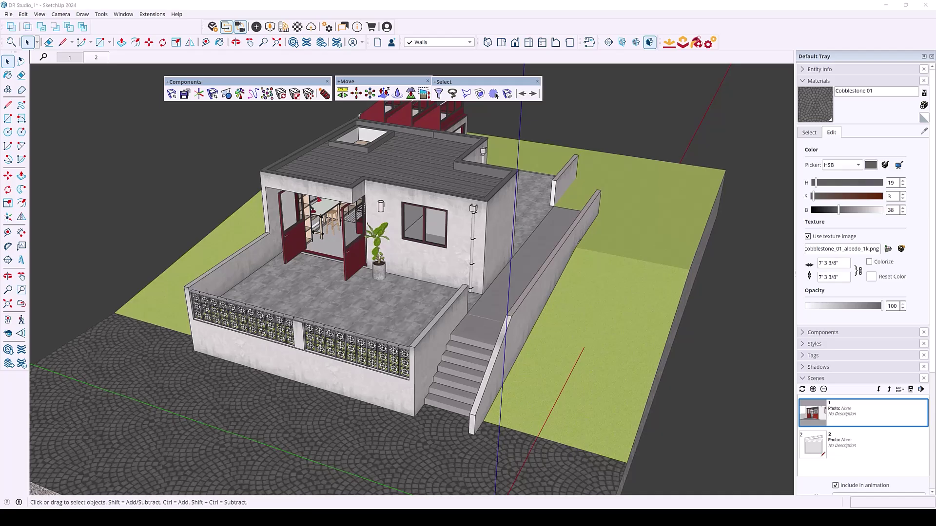
Step: Open the red partition component inside the house and try to shift the geometry at its end inward with the Move tool
scroll(343, 230, up, 4)
middle_drag(371, 225, 468, 173)
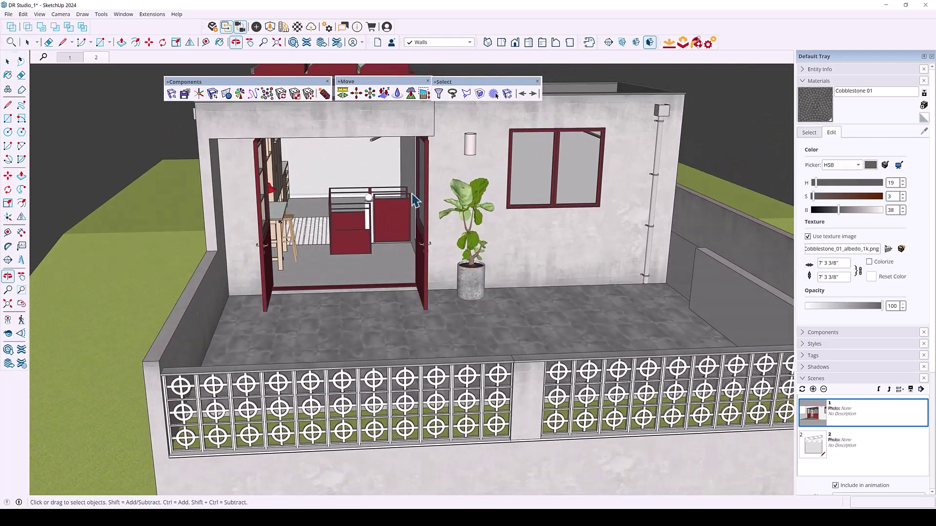
scroll(361, 211, up, 7)
middle_drag(356, 231, 315, 296)
click(381, 350)
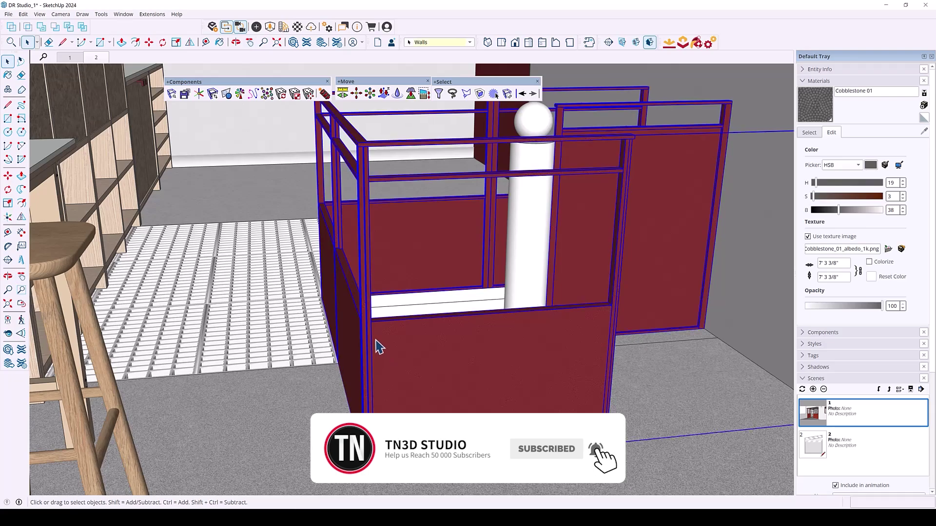
double_click(375, 340)
scroll(375, 340, down, 1)
click(374, 340)
double_click(381, 339)
click(381, 339)
drag(301, 175, 419, 458)
key(m)
click(424, 369)
click(482, 364)
Step: Try to move the three upright posts at the partition's end inward by about 6" with the Move tool
key(i)
middle_drag(392, 377, 378, 380)
scroll(356, 217, up, 1)
middle_drag(356, 217, 393, 198)
key(space)
click(397, 171)
click(397, 171)
click(326, 182)
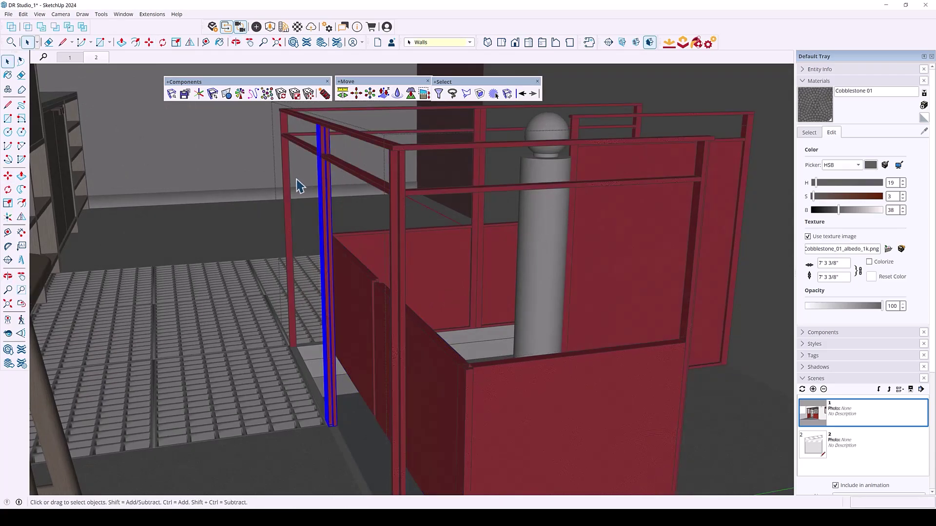
click(292, 187)
scroll(292, 187, down, 2)
mouse_move(376, 246)
middle_down()
mouse_move(383, 252)
mouse_move(366, 251)
middle_up()
drag(238, 130, 350, 415)
scroll(340, 328, up, 1)
key(m)
click(363, 346)
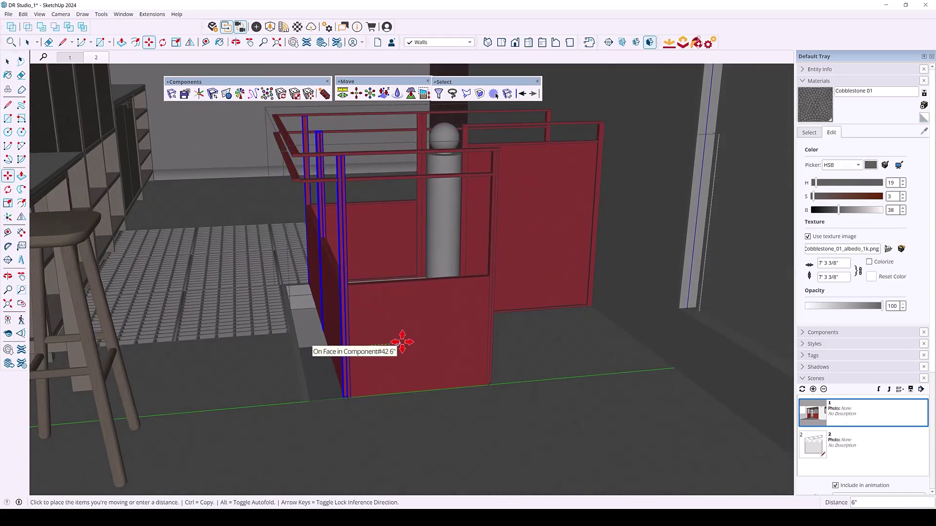
Step: Undo the moves of the partition's end geometry and leave the component
key(Escape)
key(ctrl+z)
key(ctrl+z)
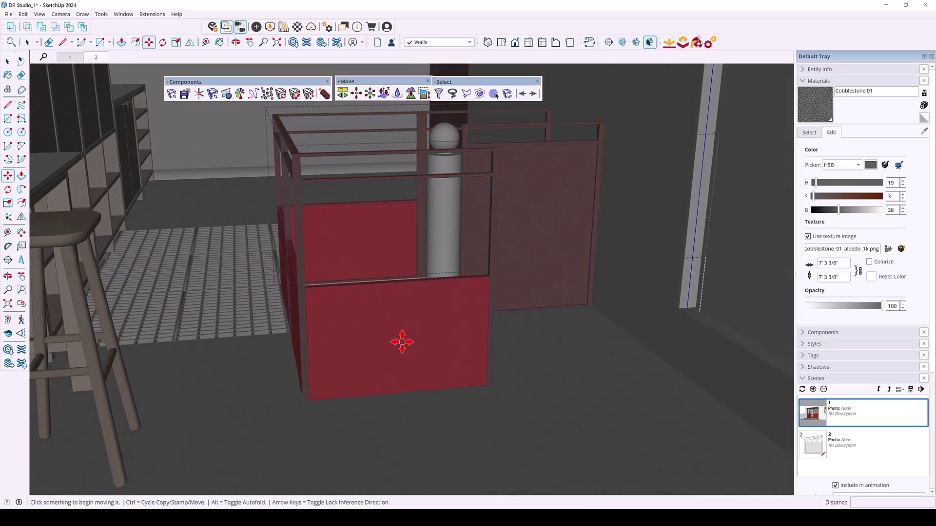
key(space)
key(Escape)
key(Escape)
mouse_move(288, 289)
middle_down()
mouse_move(364, 273)
mouse_move(368, 315)
mouse_move(335, 314)
middle_up()
shift+middle_drag(370, 243, 364, 234)
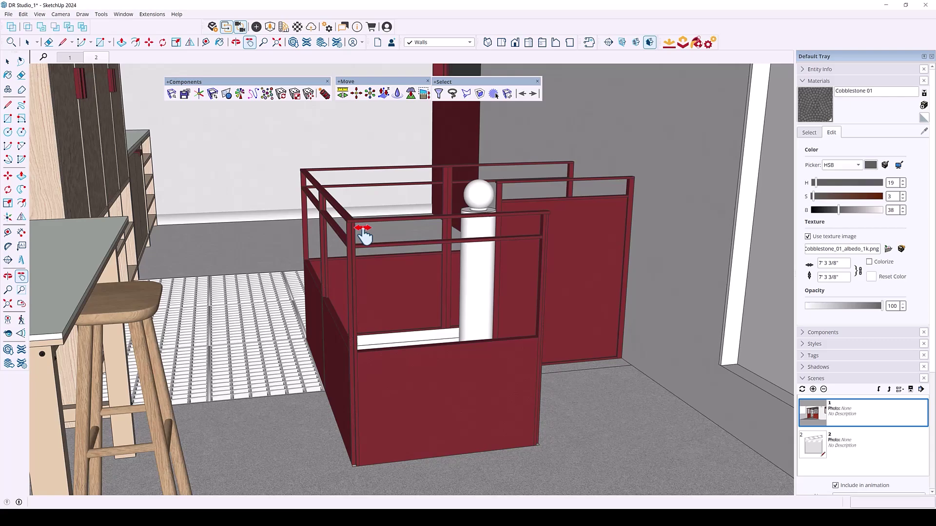
click(356, 272)
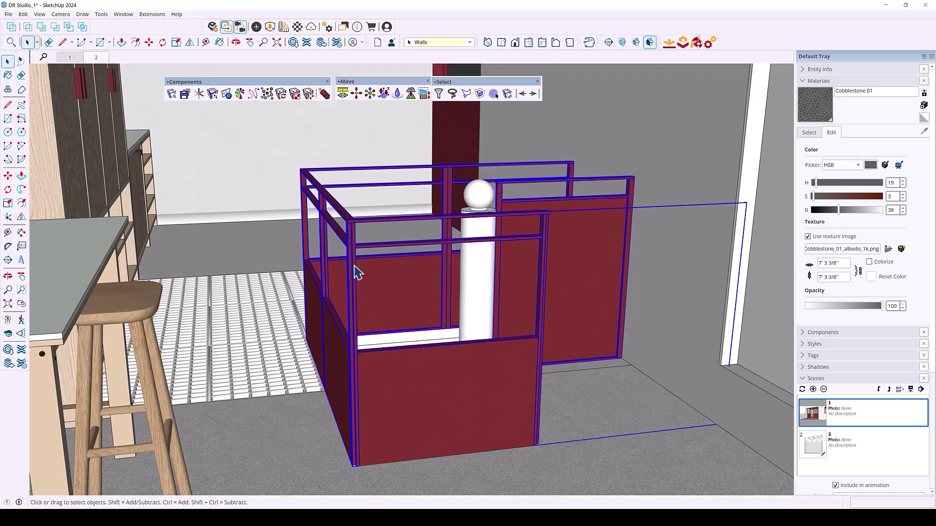
double_click(357, 272)
click(356, 272)
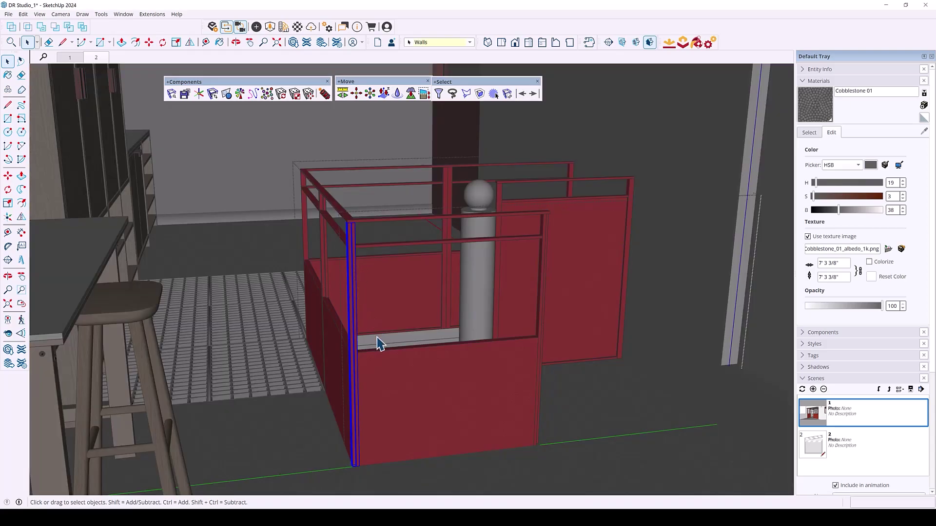
key(Escape)
Step: Try to select the partition's whole end for a Deep Stretch from outside the component
click(425, 94)
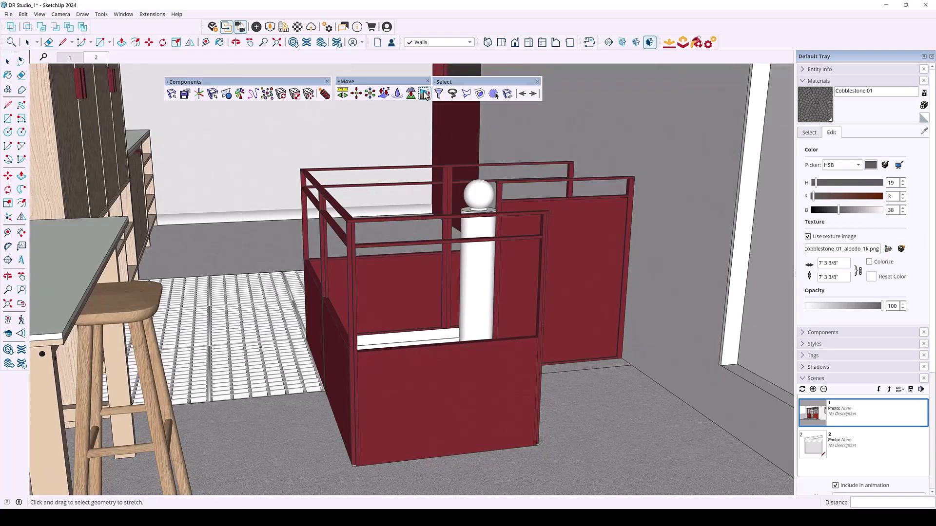
drag(276, 145, 400, 481)
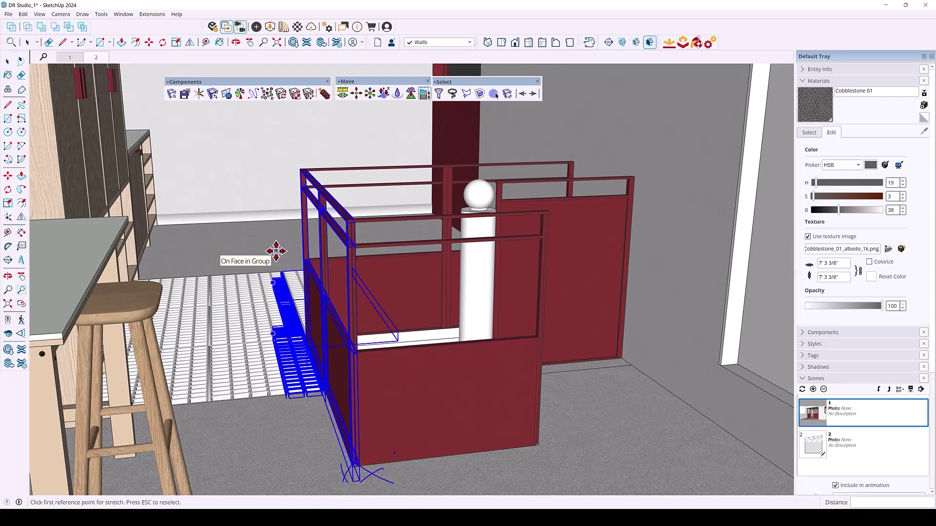
key(space)
Step: Open the red partition component for editing, isolated from the rest of the model
click(386, 383)
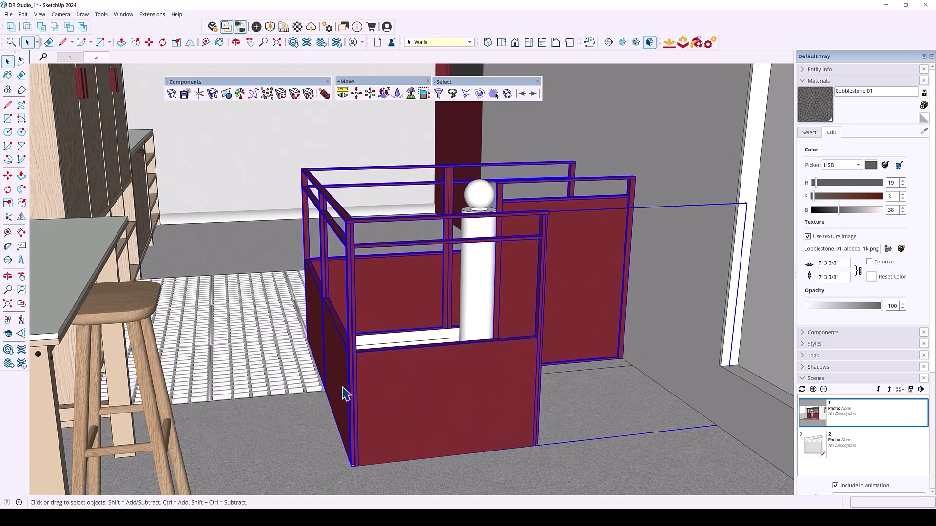
double_click(383, 386)
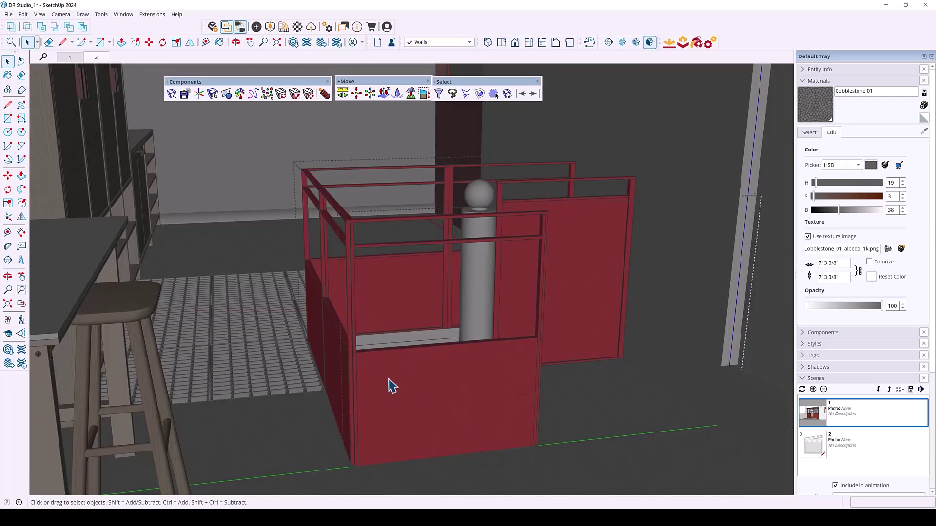
scroll(321, 273, down, 2)
middle_drag(331, 279, 369, 271)
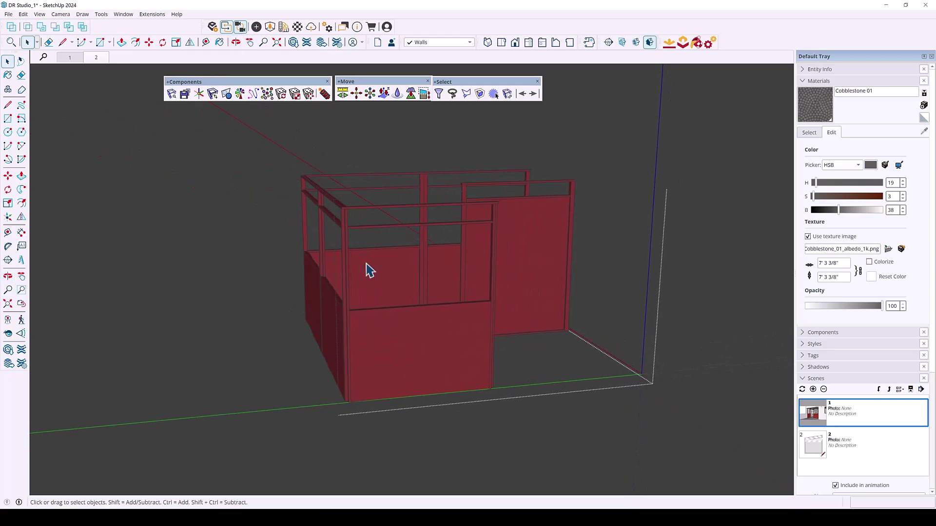
Step: Try a 6" inward Deep Stretch of the partition's end posts, rails and panels, and undo it
click(423, 94)
middle_drag(407, 219, 291, 154)
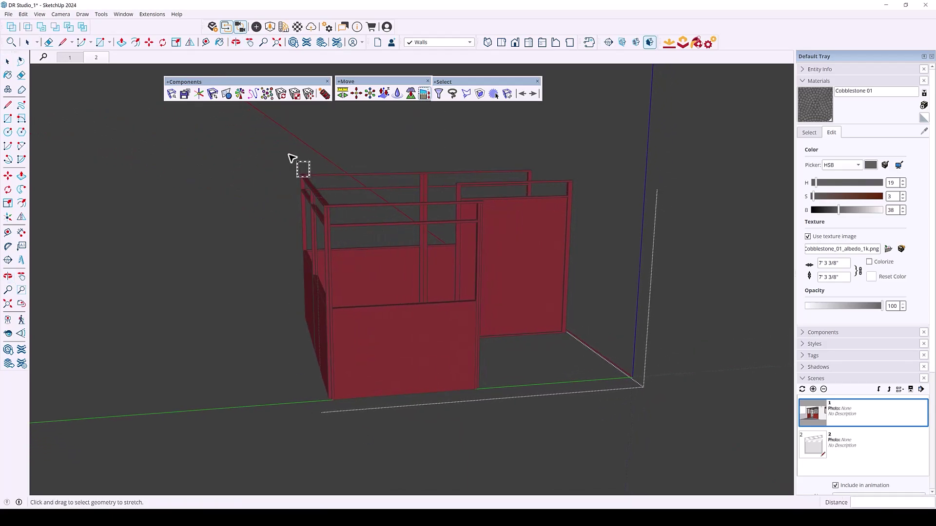
drag(290, 154, 377, 435)
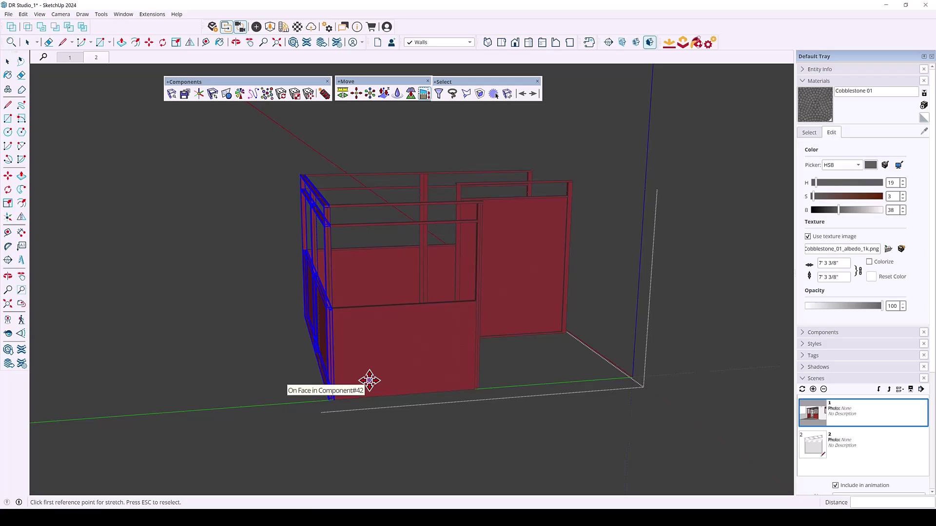
click(352, 340)
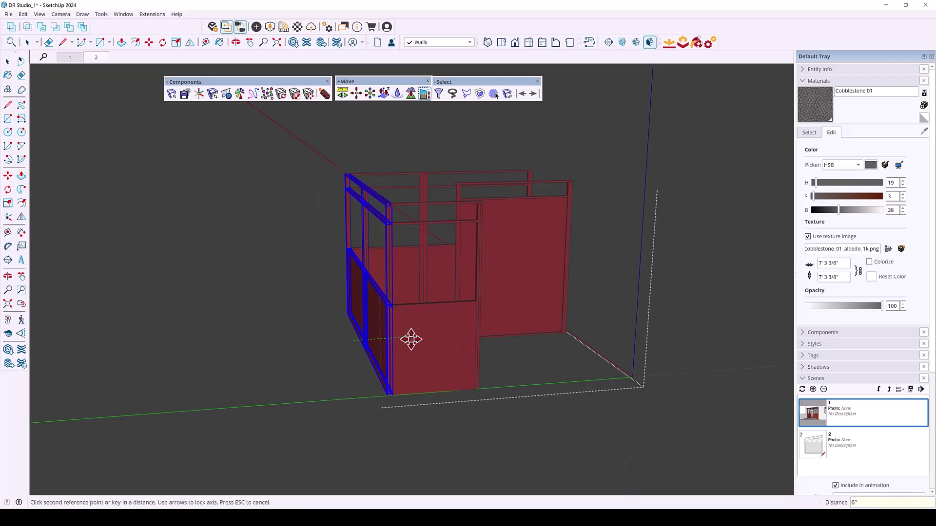
key(Return)
key(ctrl+z)
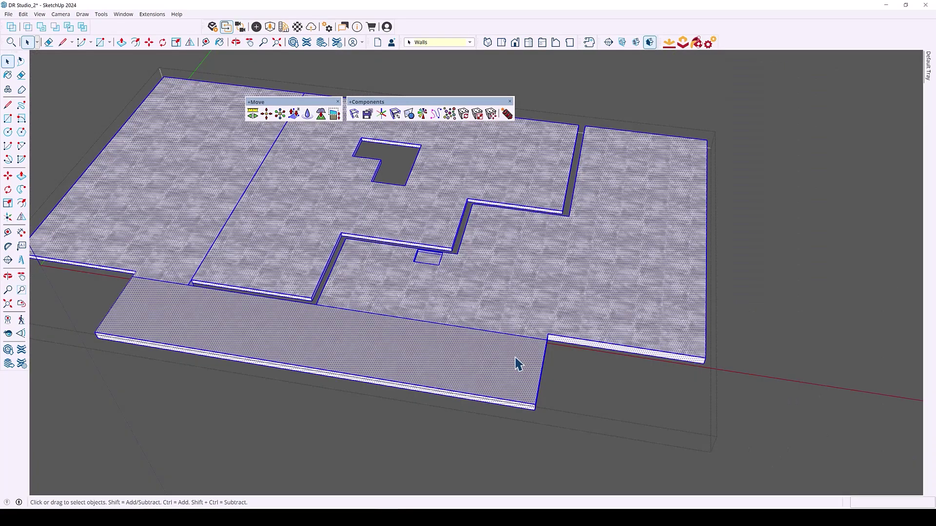
Step: Try to Deep Stretch the end edge of the floor slab's projecting strip inward by about 4 7/16"
middle_drag(519, 364, 506, 359)
scroll(533, 372, up, 6)
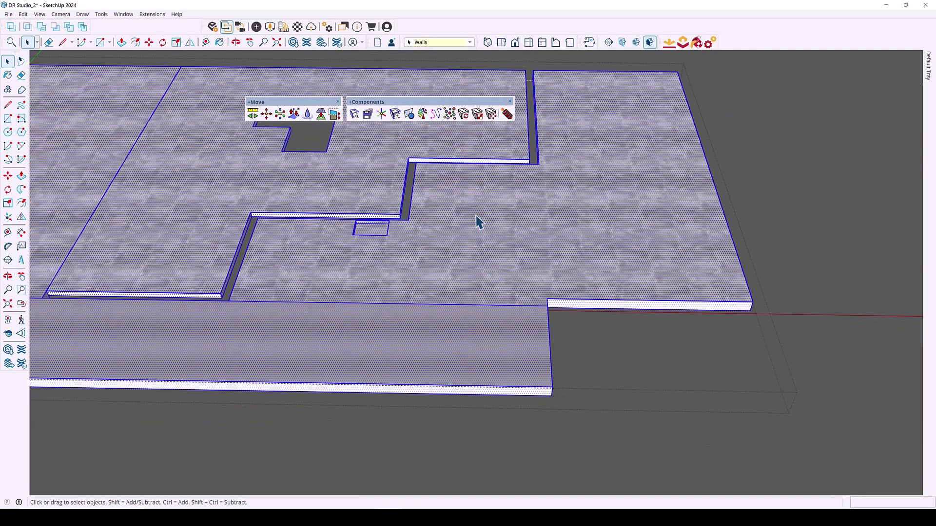
click(335, 114)
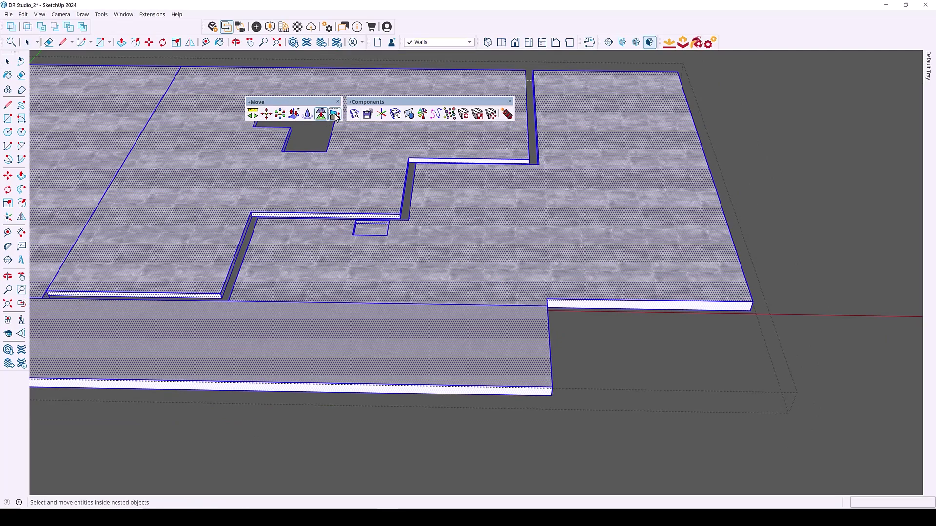
drag(479, 228, 618, 437)
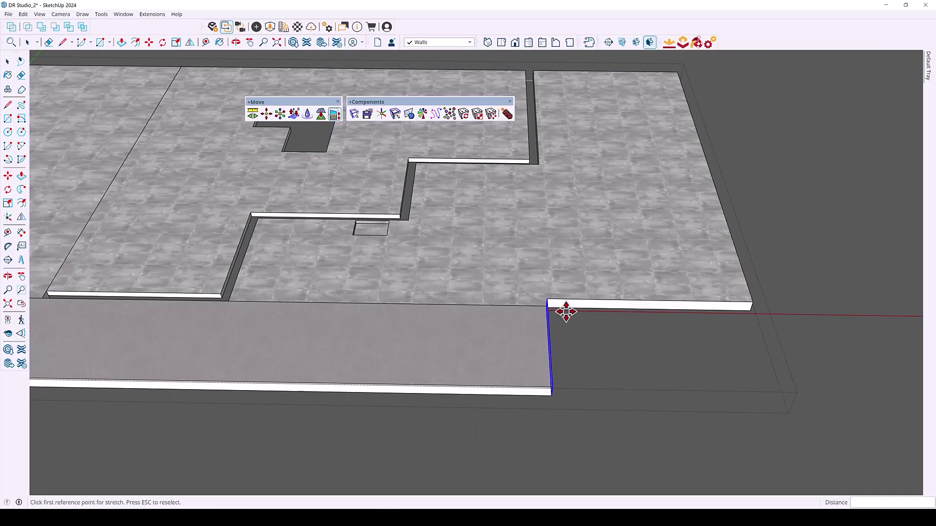
click(547, 299)
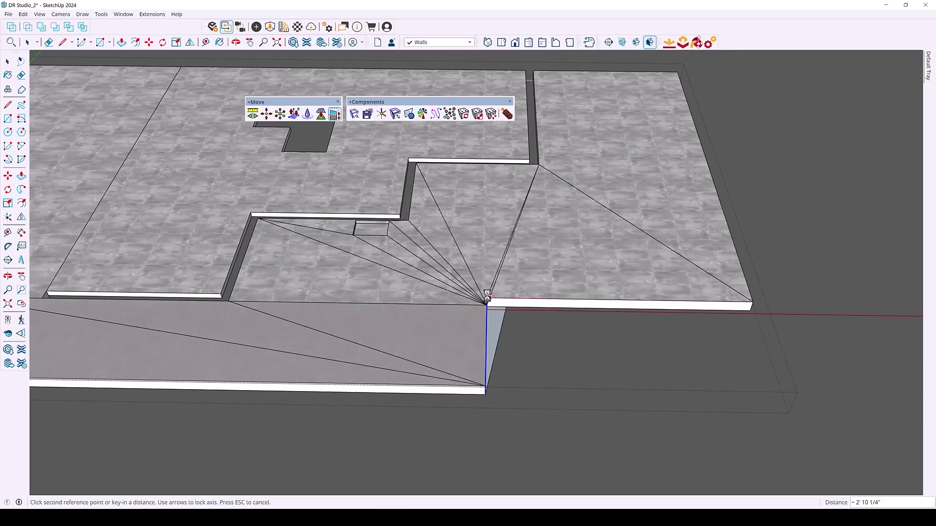
scroll(541, 300, up, 3)
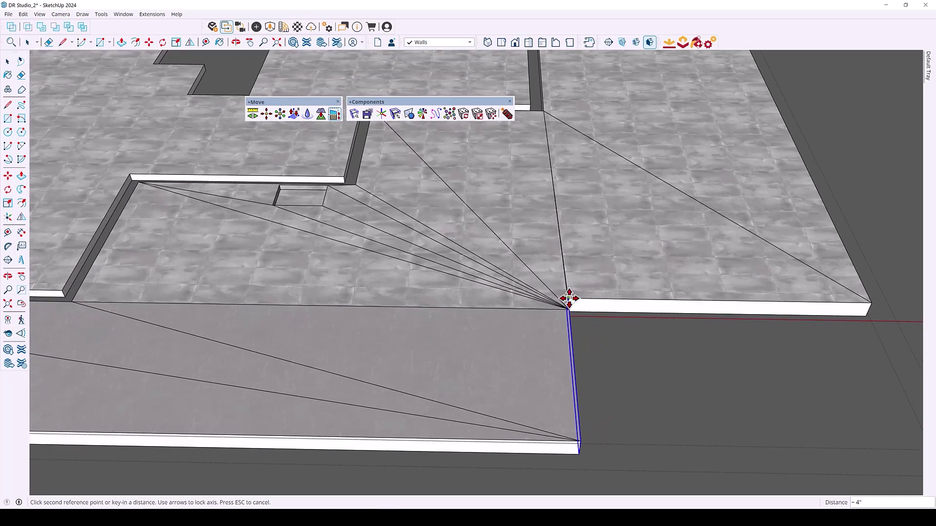
click(569, 299)
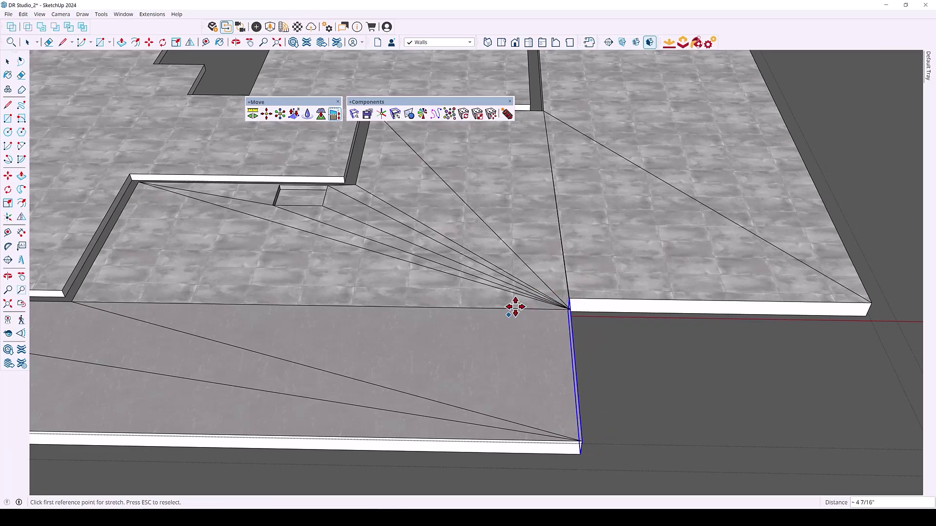
key(Escape)
middle_drag(521, 299, 528, 289)
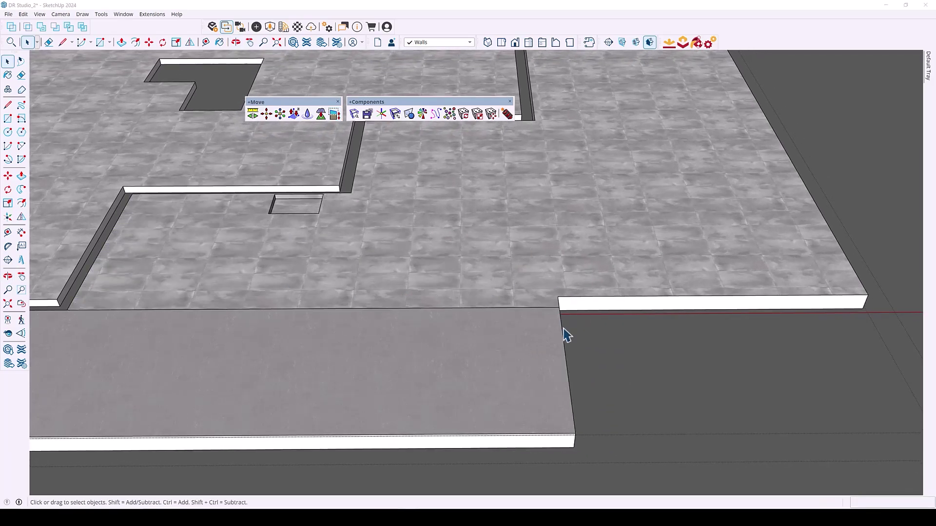
Step: Try to Deep Stretch the end edge of the slab's projecting strip inward by about 1' 8 1/8" along the red axis
click(335, 113)
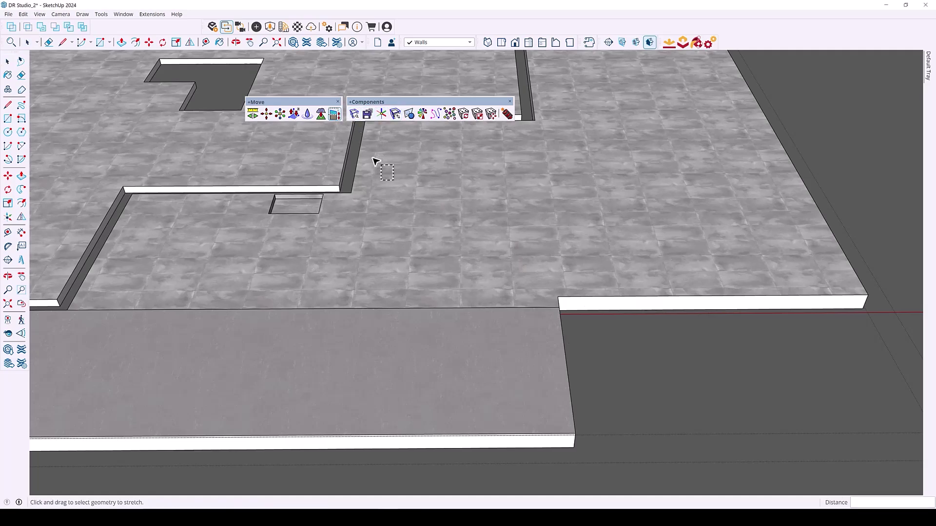
drag(494, 256, 648, 475)
click(558, 296)
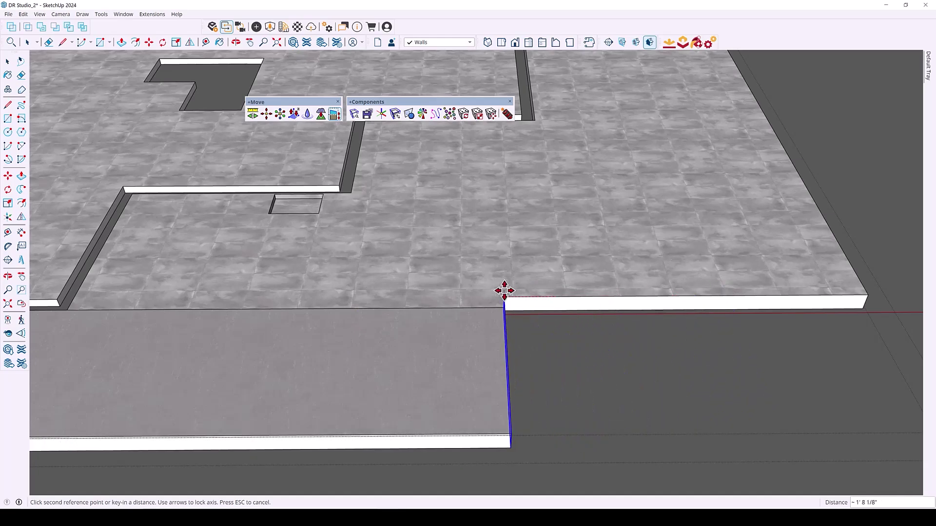
click(505, 292)
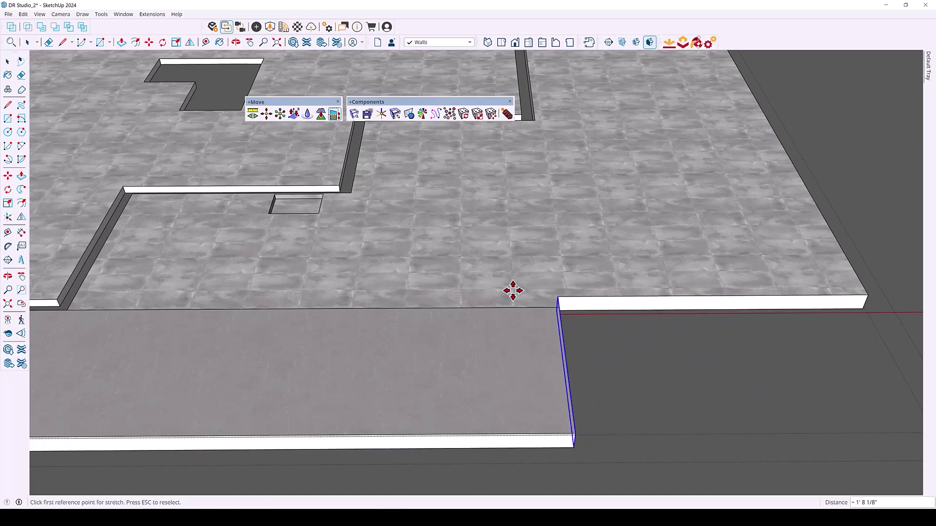
click(607, 352)
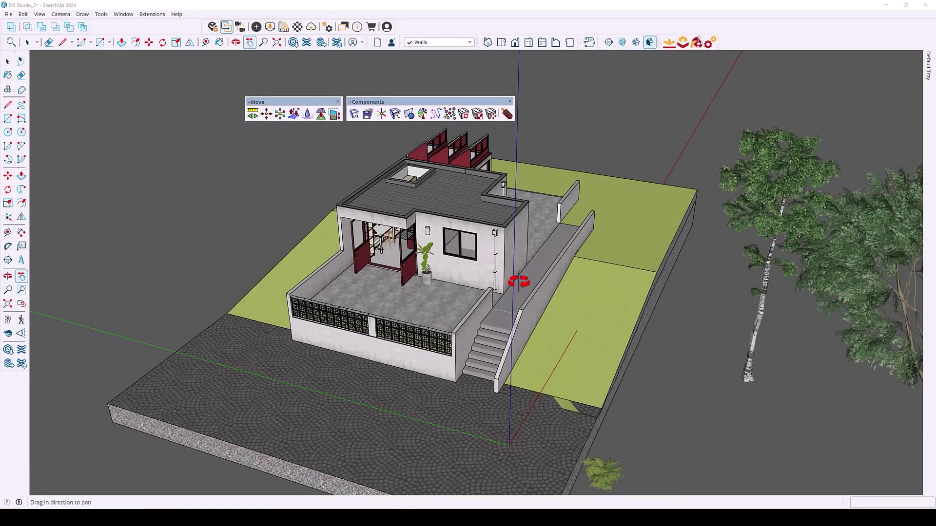
Step: Move the trees and shrub away from the house, toward the two separate lawn surfaces
mouse_move(505, 267)
mouse_down()
mouse_move(520, 278)
mouse_move(502, 270)
mouse_up()
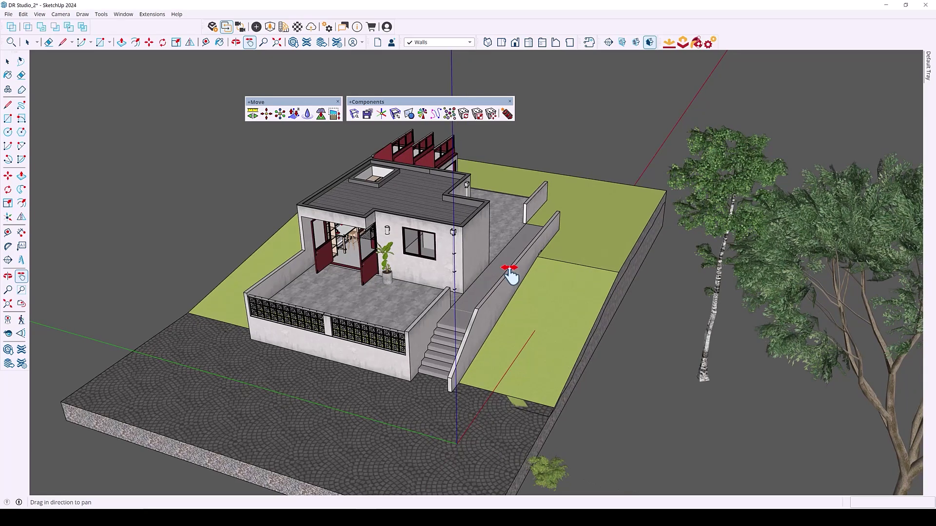
drag(510, 274, 471, 295)
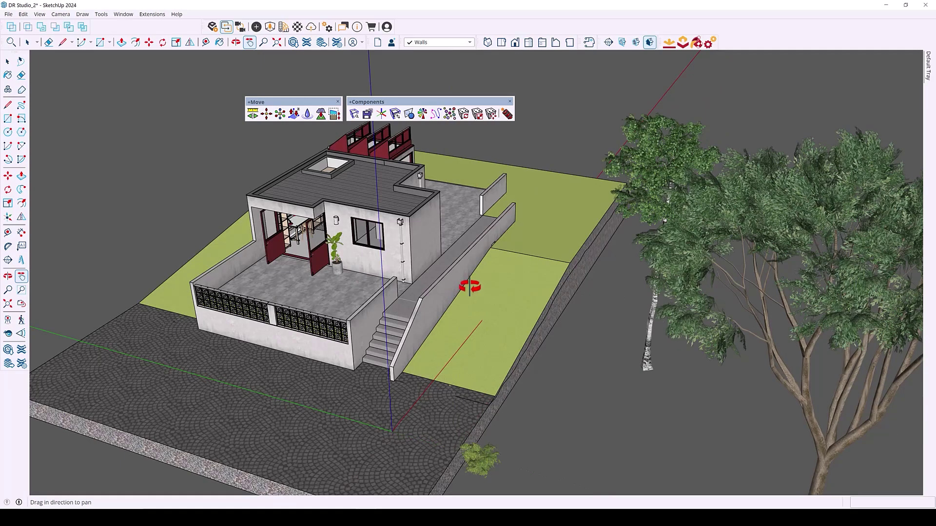
middle_drag(469, 286, 493, 381)
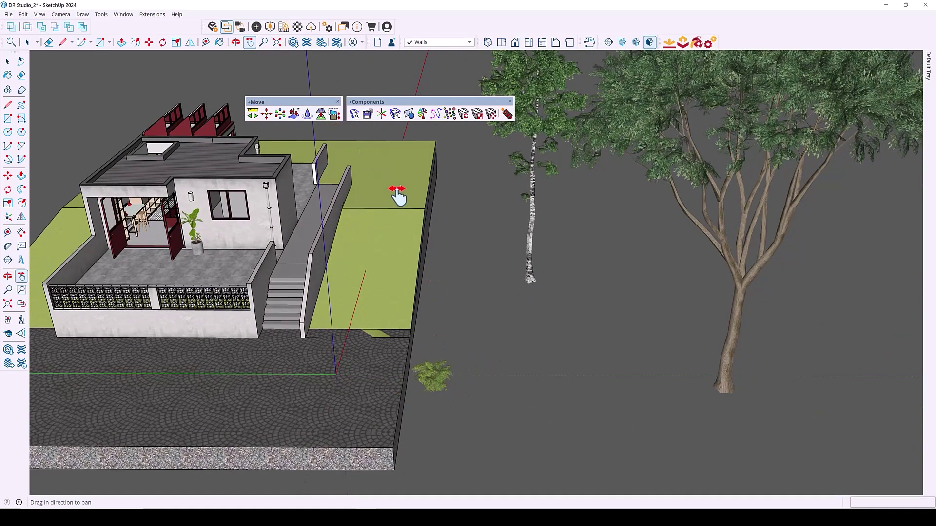
drag(398, 195, 376, 192)
key(space)
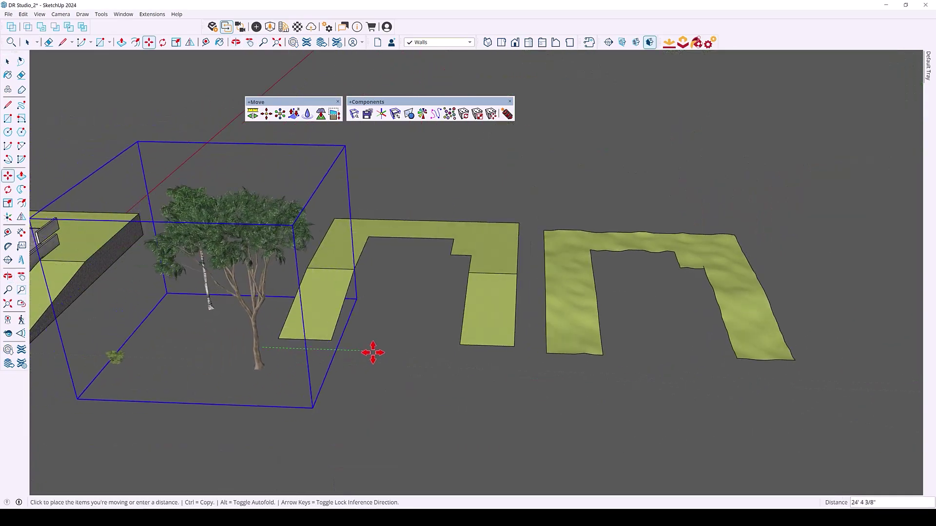
click(347, 350)
key(space)
Step: Move the trees and shrub farther back from the flat lawn surface along the green axis
click(246, 350)
key(m)
click(347, 415)
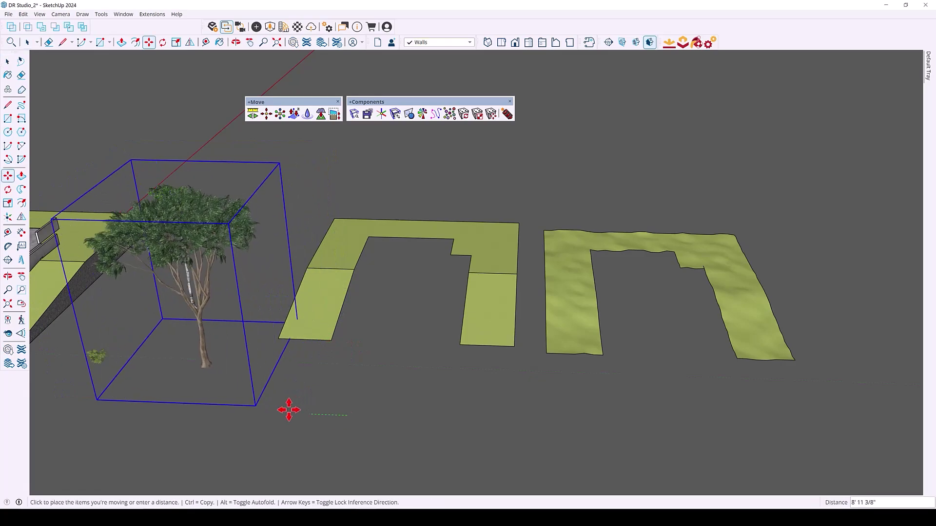
click(256, 409)
key(space)
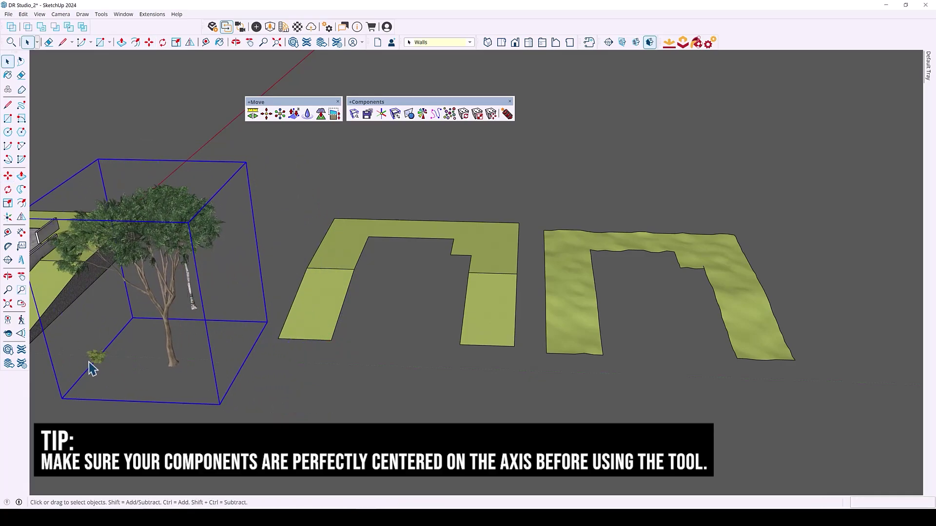
Step: Check inside the large tree and shrub components whether their geometry is centered on their axes
scroll(95, 368, up, 2)
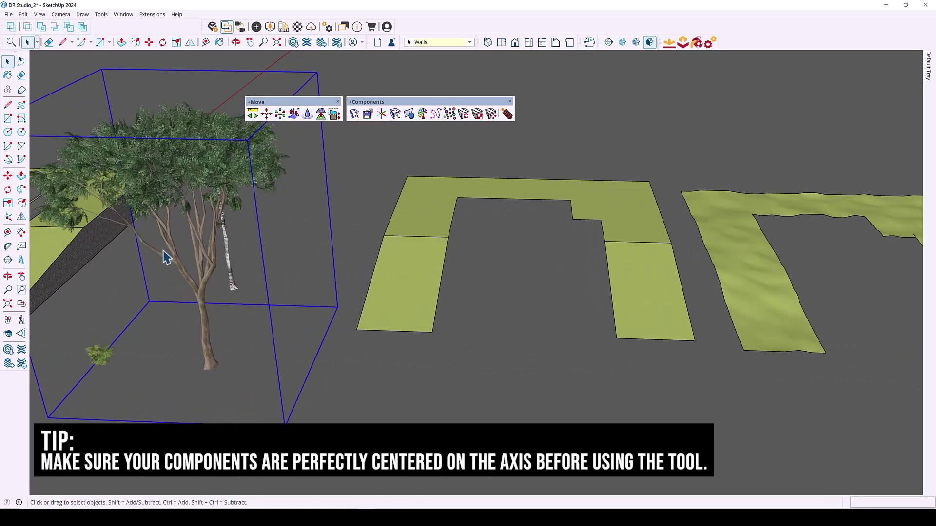
double_click(205, 312)
scroll(211, 370, up, 6)
middle_drag(214, 368, 317, 321)
key(Escape)
scroll(445, 317, down, 3)
click(116, 330)
double_click(115, 330)
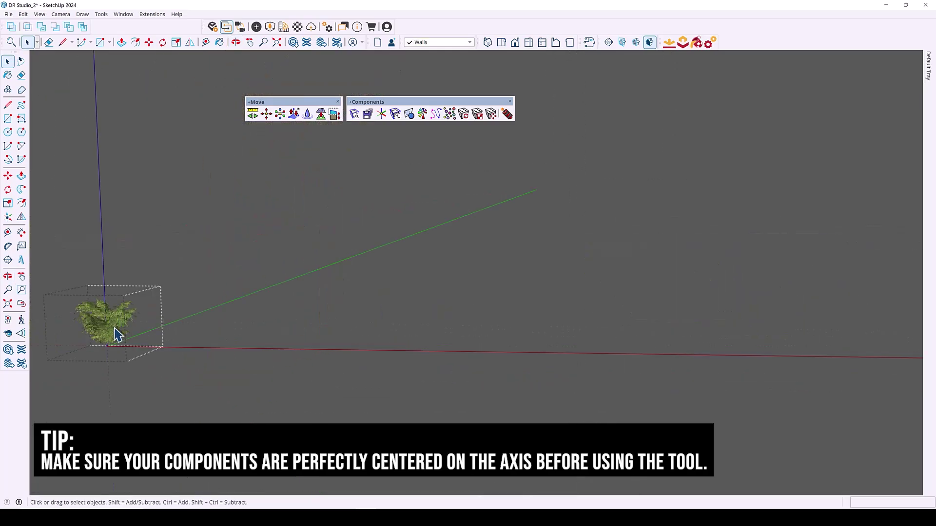
shift+middle_drag(115, 330, 351, 234)
scroll(344, 317, up, 5)
key(Escape)
scroll(255, 347, down, 6)
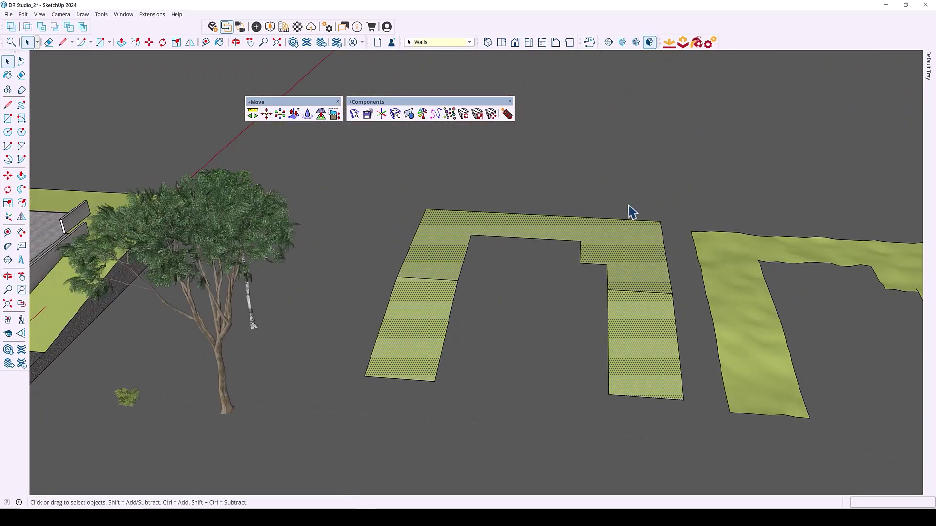
Step: Preview sprinkling the birch tree over the flat lawn surface with the density lowered to 20
click(448, 114)
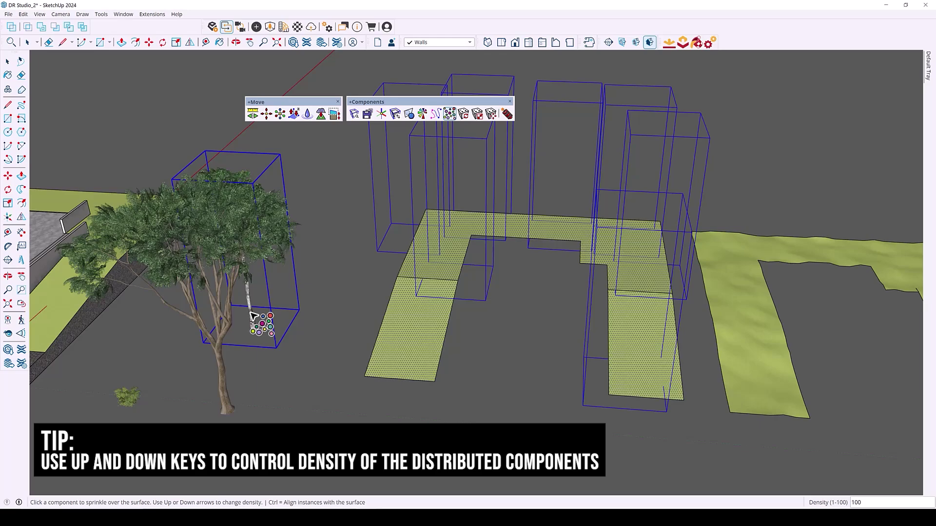
key(Down)
key(Down)
key(Down)
key(Down)
key(Down)
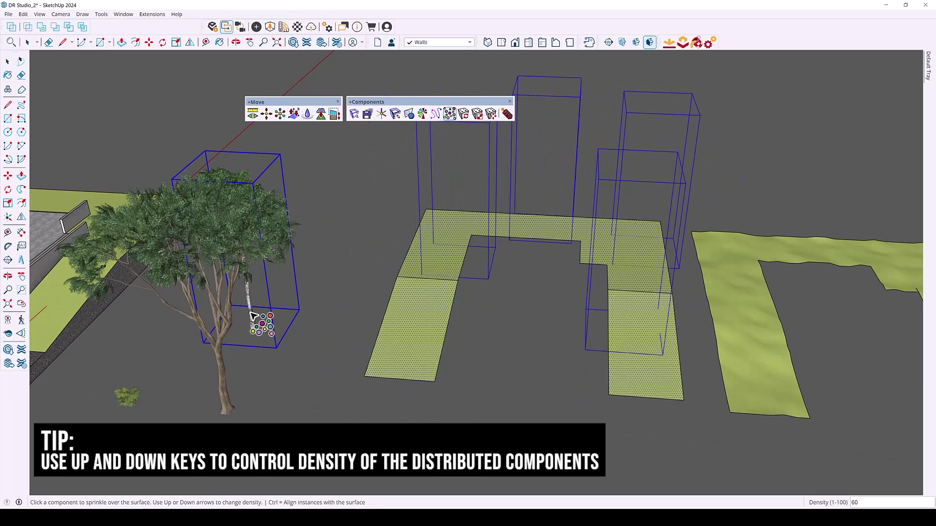
key(Down)
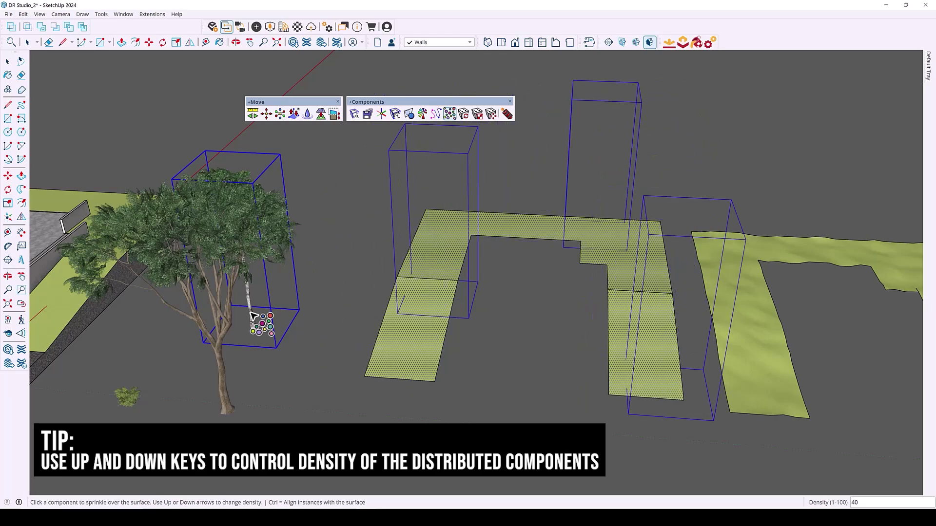
key(Down)
key(Down)
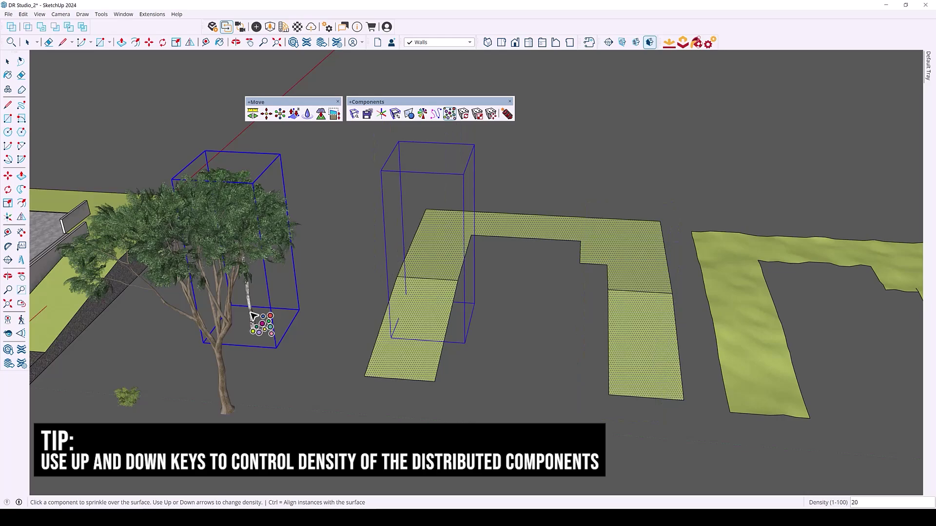
Step: Raise the sprinkle density to 100 and distribute birch trees over the flat lawn surface
key(Up)
key(Up)
key(Up)
key(Up)
key(Up)
key(Up)
key(Up)
key(Up)
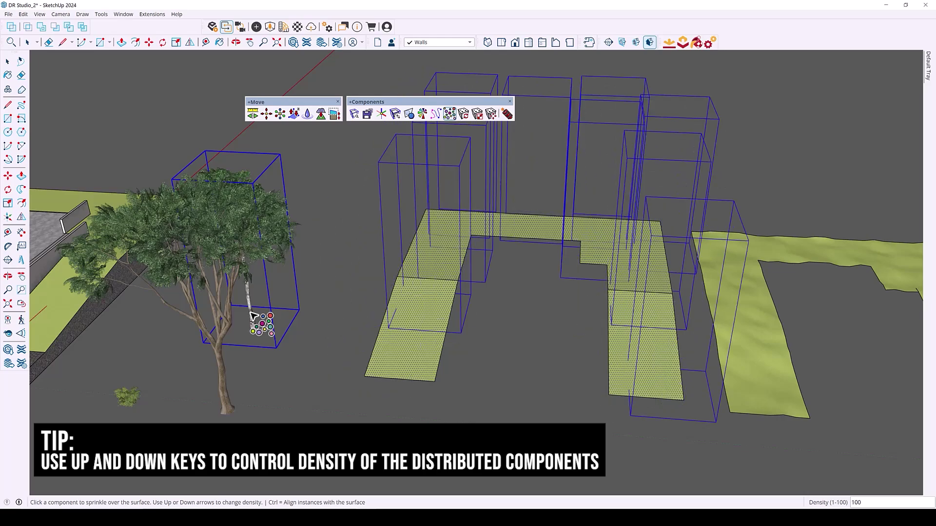
click(253, 316)
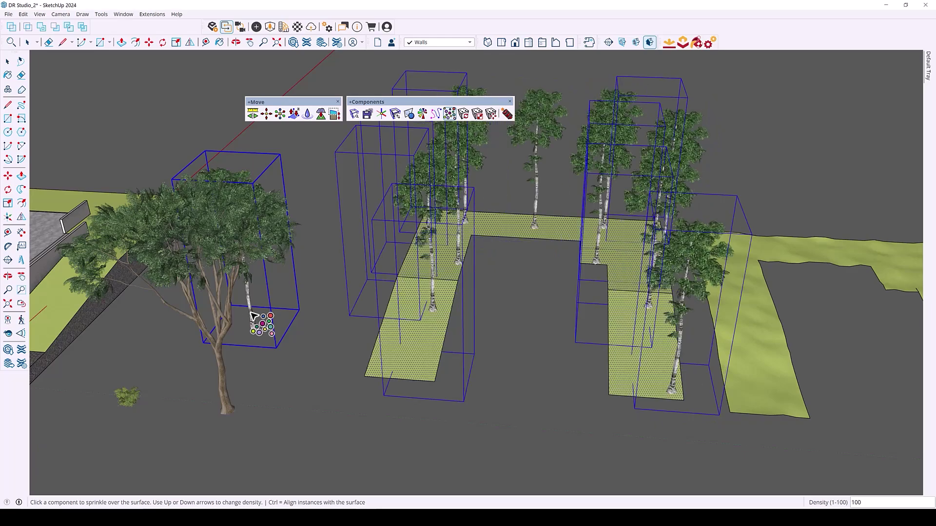
Step: Sprinkle the large multi-branched tree over the flat lawn surface at a density of 90
middle_drag(312, 322, 268, 273)
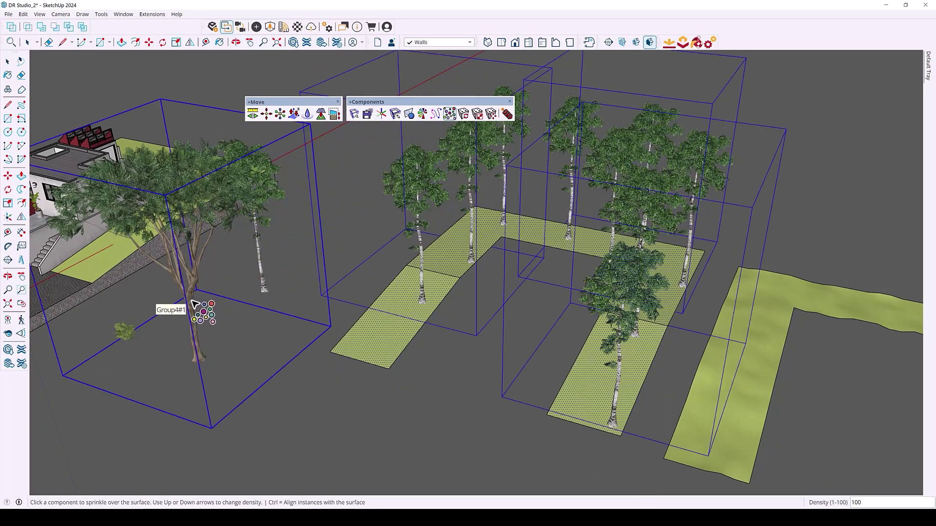
key(Down)
key(Down)
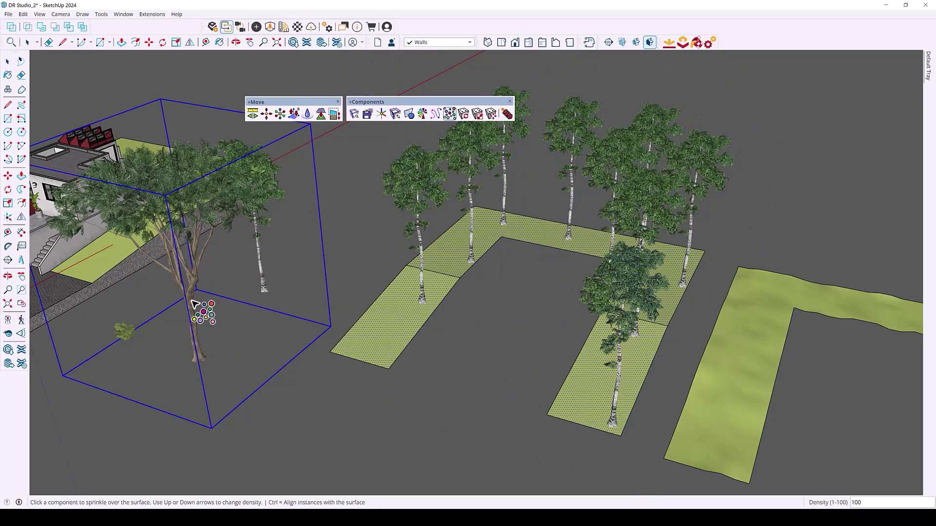
key(Up)
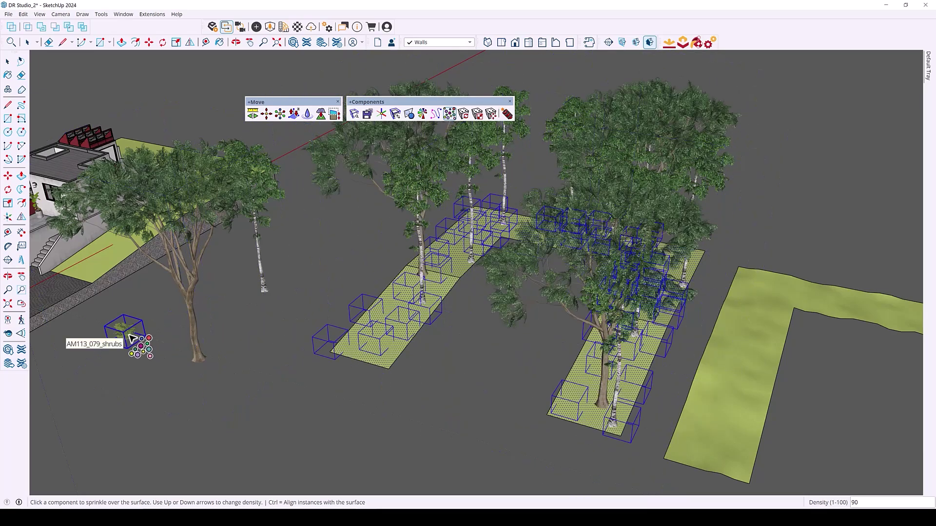
Step: Sprinkle the shrub component over the flat lawn surface at a density of 100
middle_drag(128, 335, 302, 339)
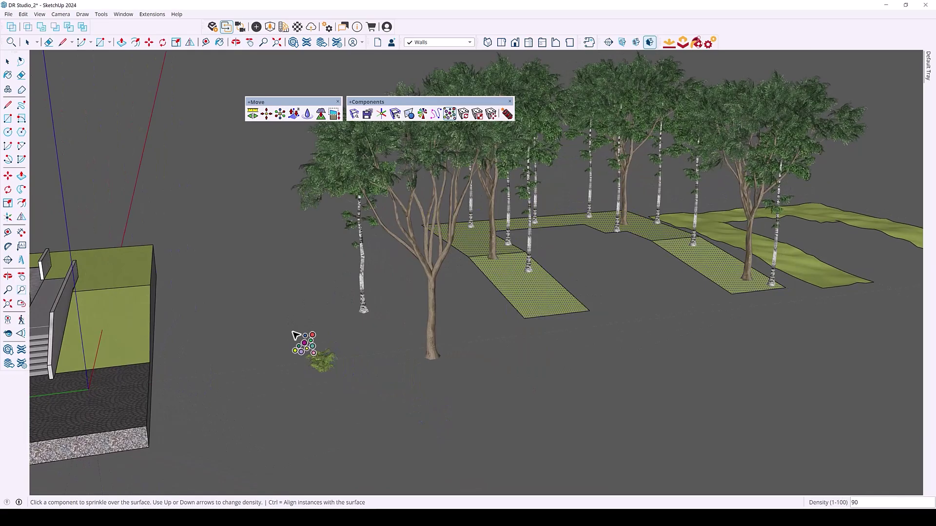
key(Up)
key(Up)
click(319, 363)
middle_drag(468, 293, 339, 325)
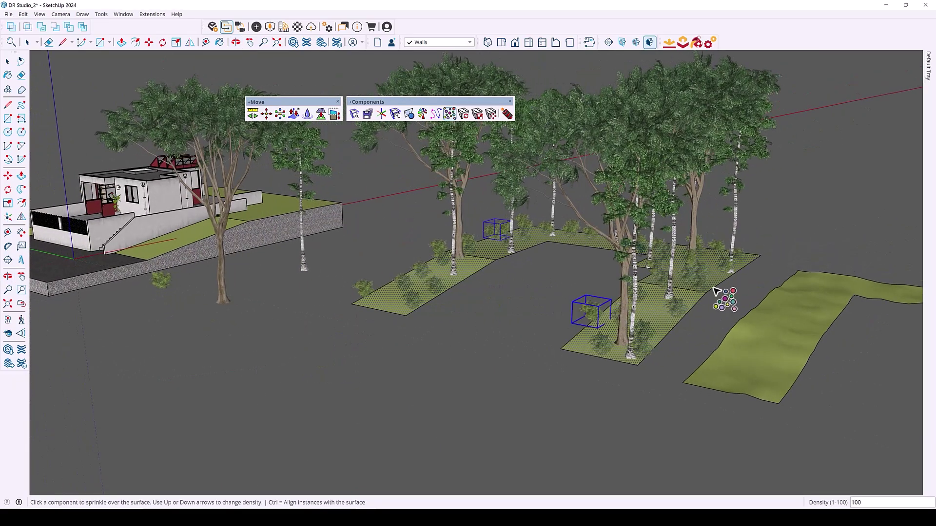
Step: Sprinkle further rounds of shrubs over the flat lawn surface to thicken the ground cover
scroll(707, 295, up, 2)
scroll(610, 317, up, 2)
middle_drag(631, 297, 489, 309)
scroll(299, 309, down, 6)
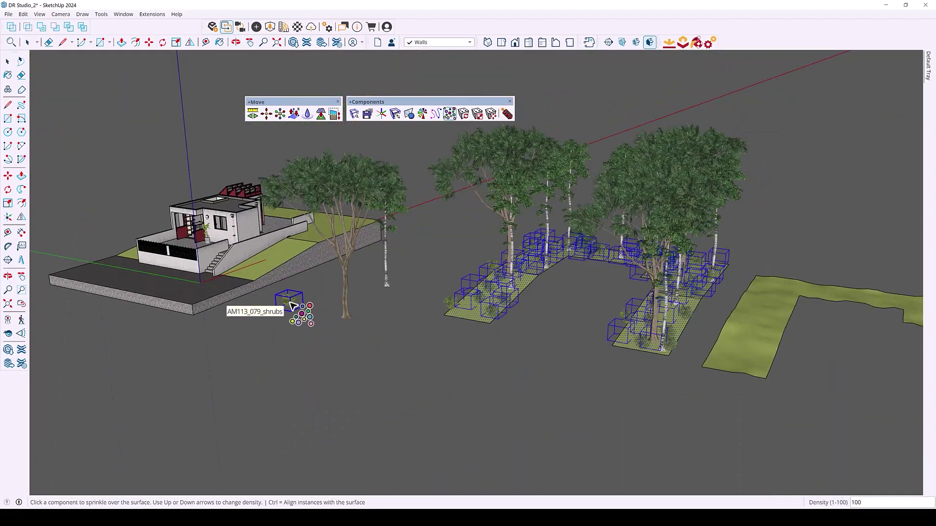
scroll(293, 307, up, 4)
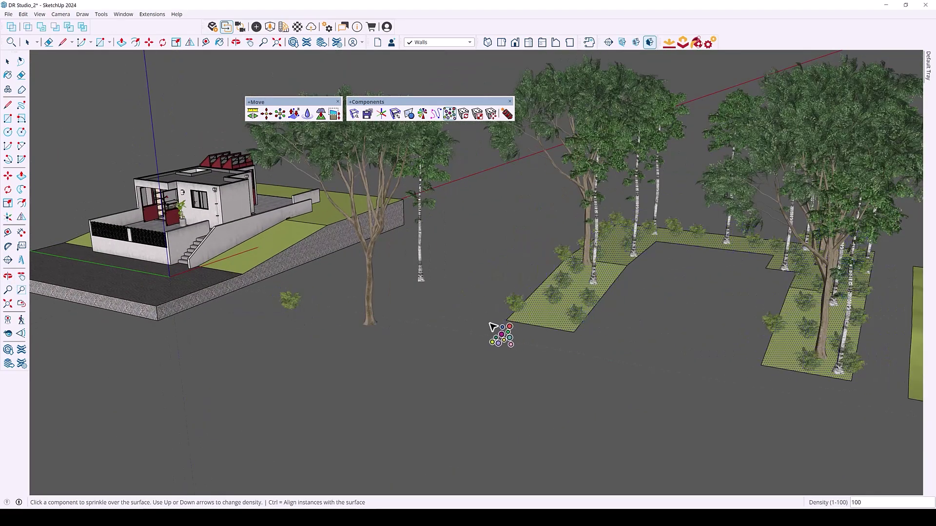
click(293, 307)
click(293, 307)
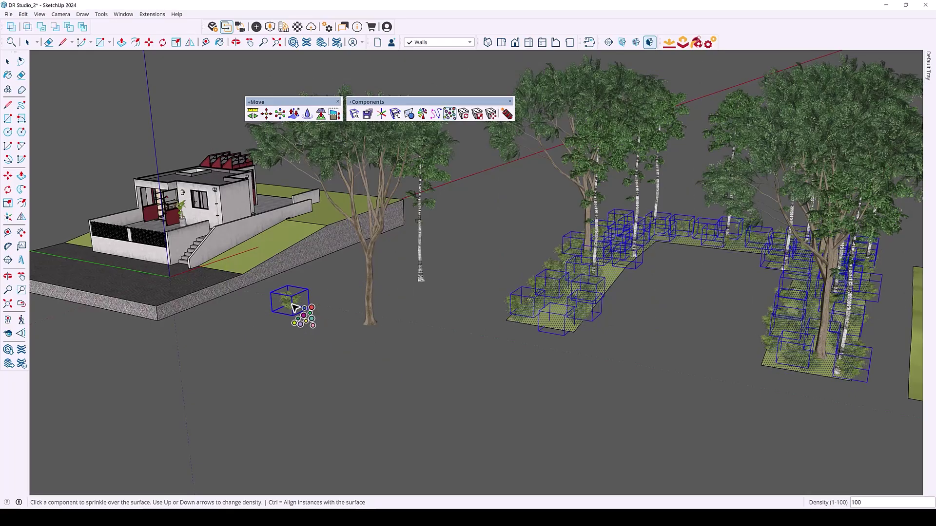
Step: Select the undulating lawn surface and start the component sprinkle tool on it
key(o)
drag(902, 272, 370, 312)
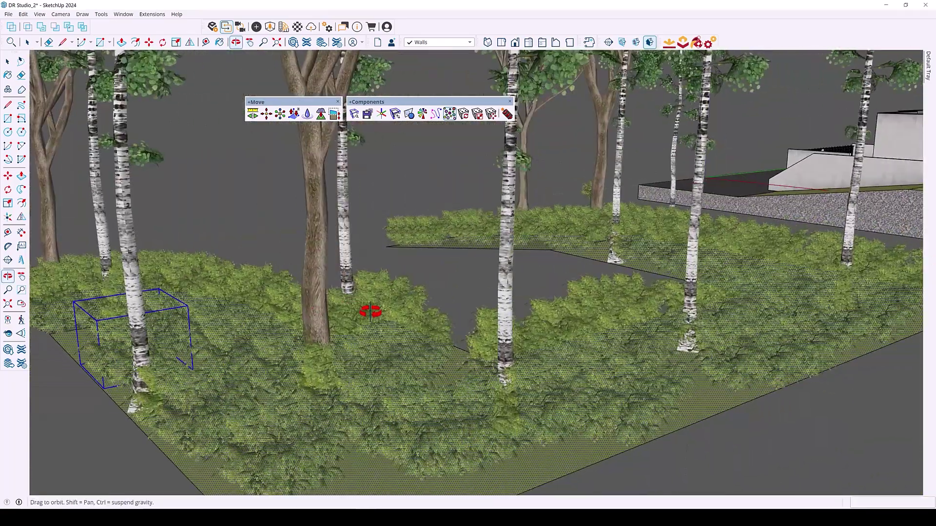
middle_drag(371, 312, 689, 297)
scroll(434, 300, down, 3)
middle_drag(434, 303, 686, 309)
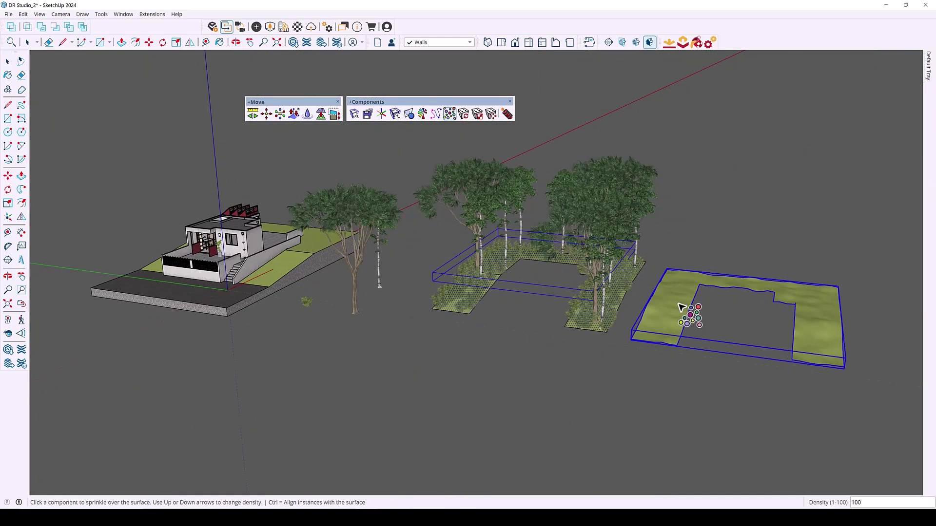
key(space)
click(680, 327)
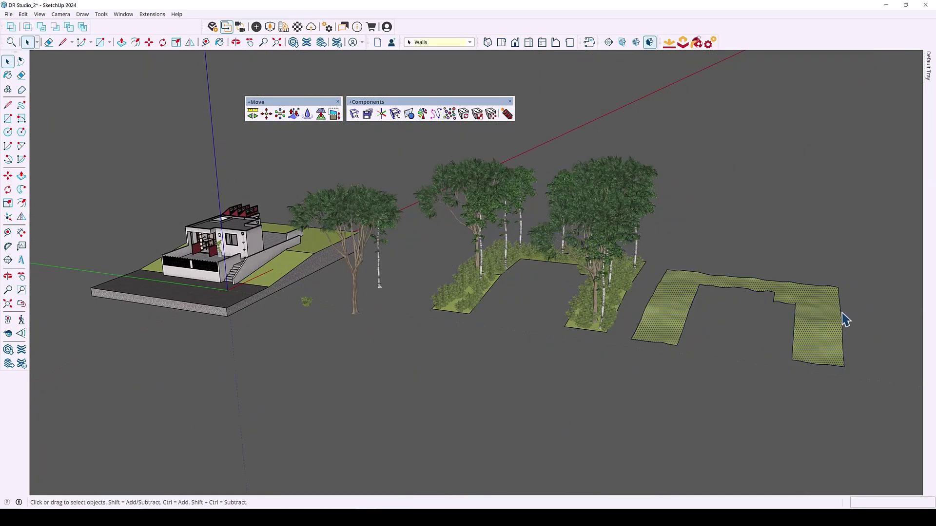
scroll(844, 317, up, 2)
click(450, 114)
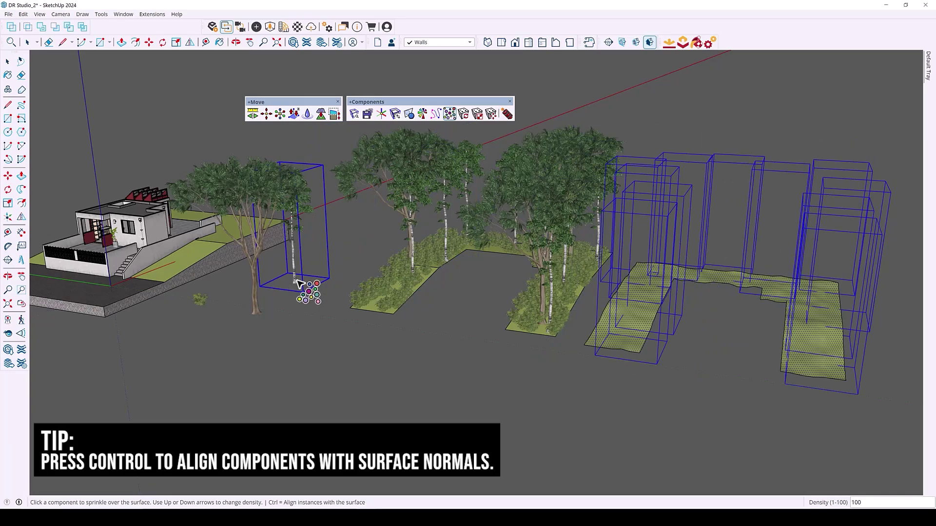
Step: Try sprinkling birch trees over the undulating lawn at density 100, aligned with the surface normals instead of the global up axis
key(ctrl)
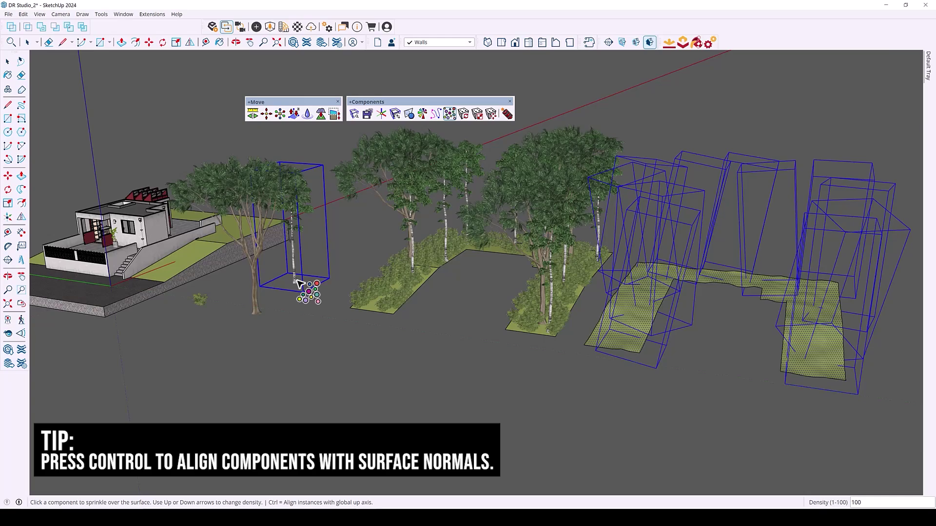
key(ctrl)
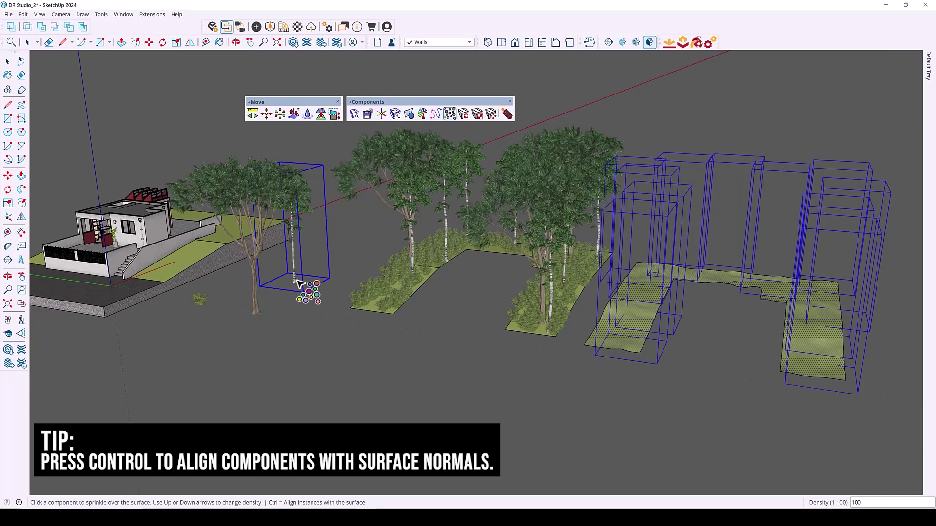
key(ctrl)
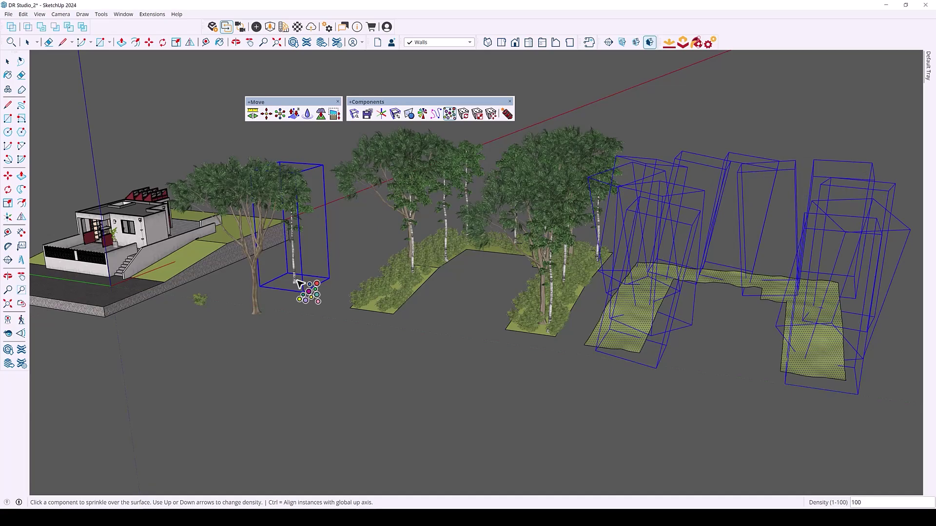
click(301, 284)
middle_drag(736, 247, 779, 155)
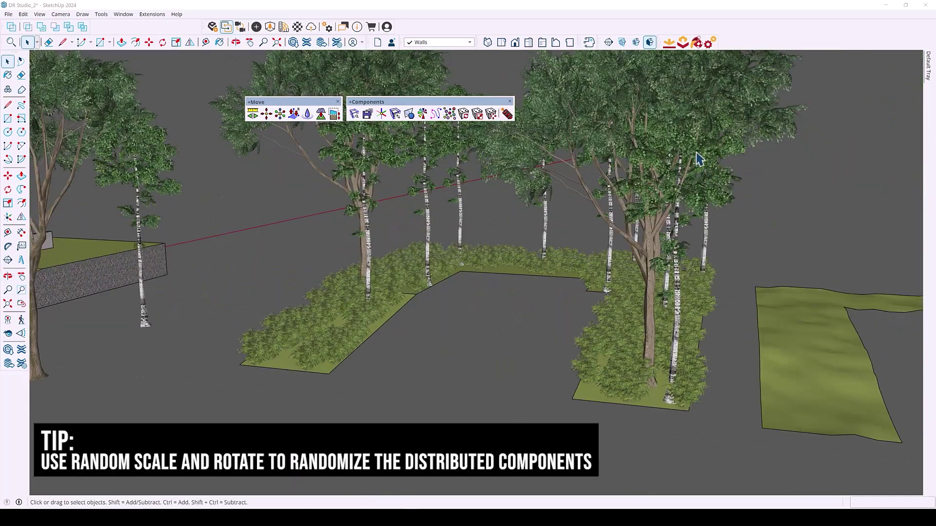
Step: Select all instances of the shrub component on the flat lawn
middle_drag(700, 159, 606, 171)
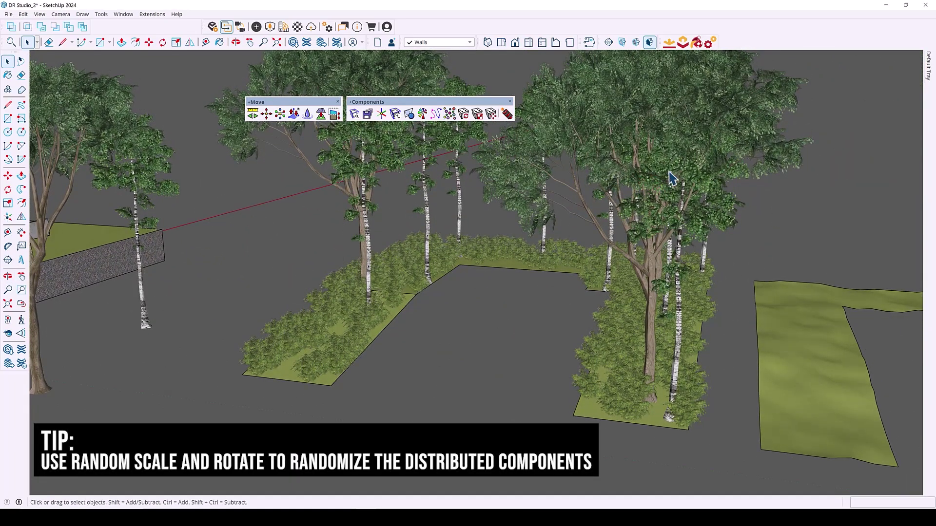
middle_drag(671, 178, 613, 188)
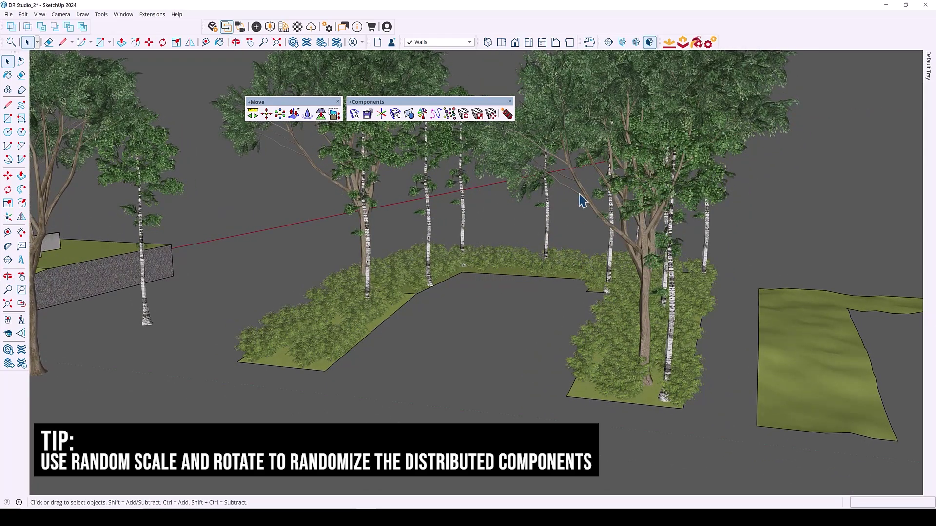
drag(417, 215, 266, 148)
click(296, 162)
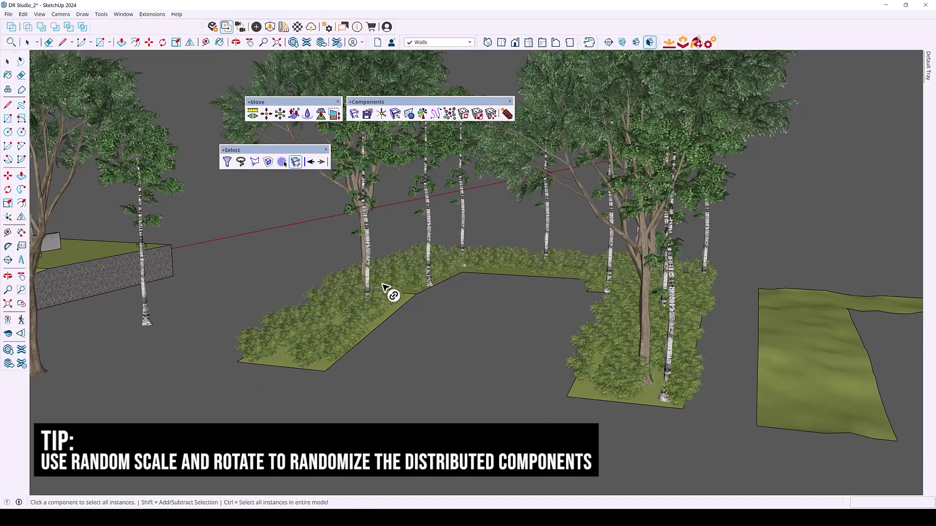
click(390, 290)
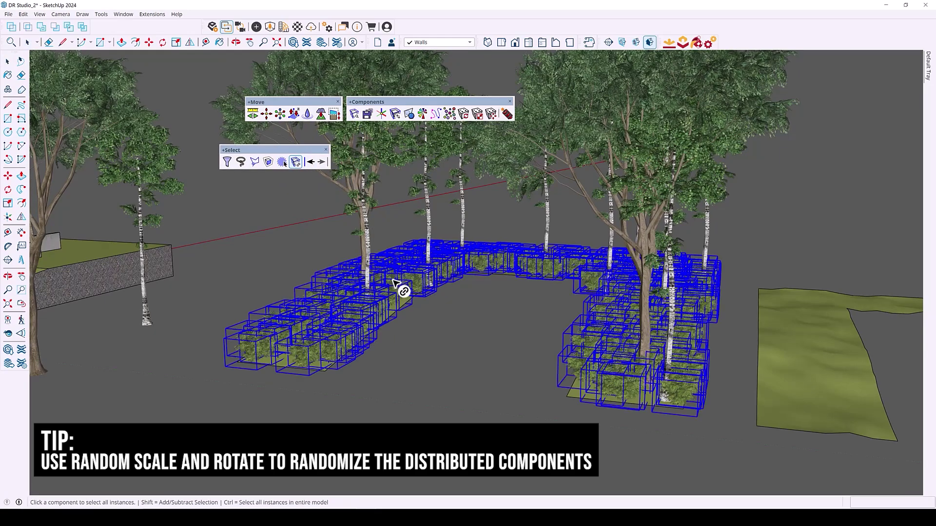
Step: Apply random scaling between 0.8 and 1.2 to the selected shrubs
click(463, 115)
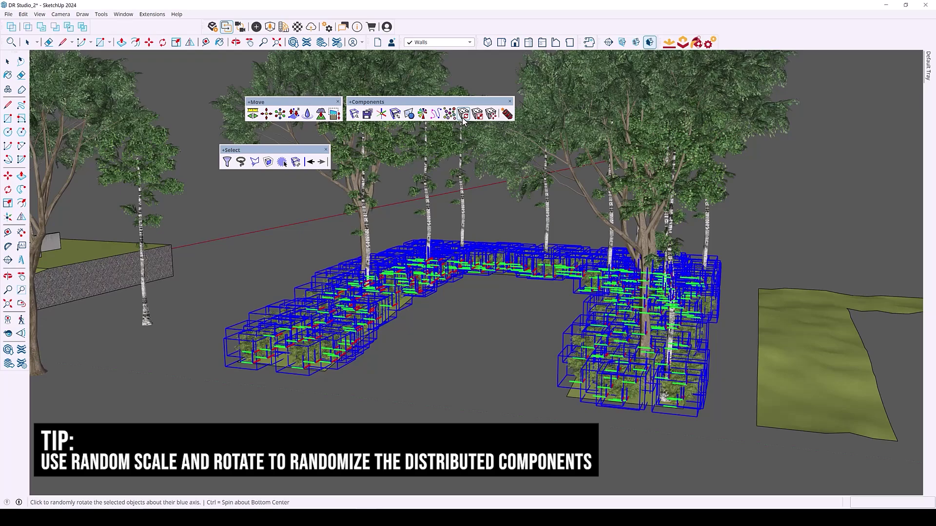
click(477, 119)
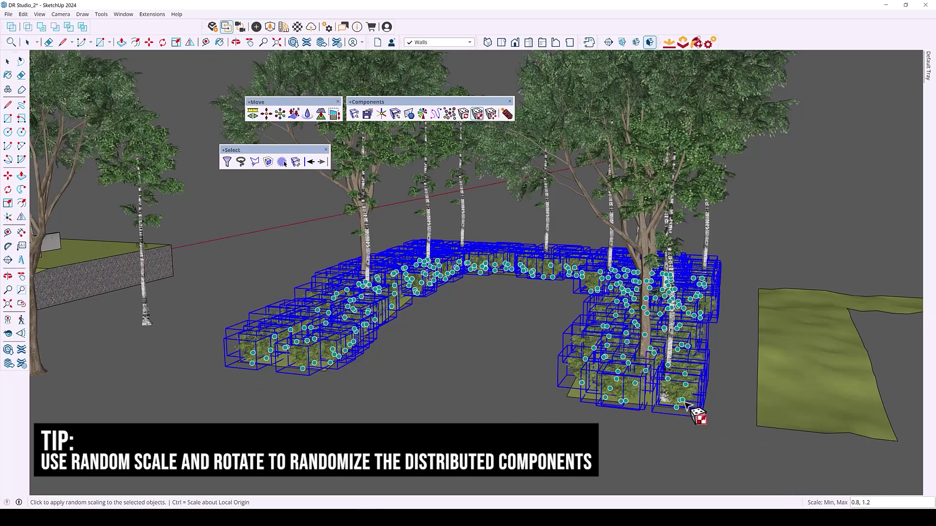
scroll(695, 412, up, 5)
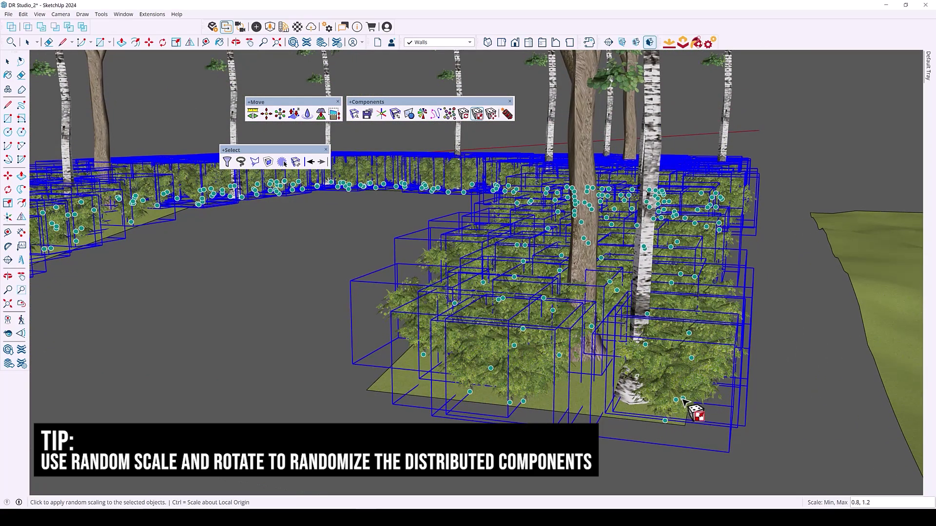
click(683, 400)
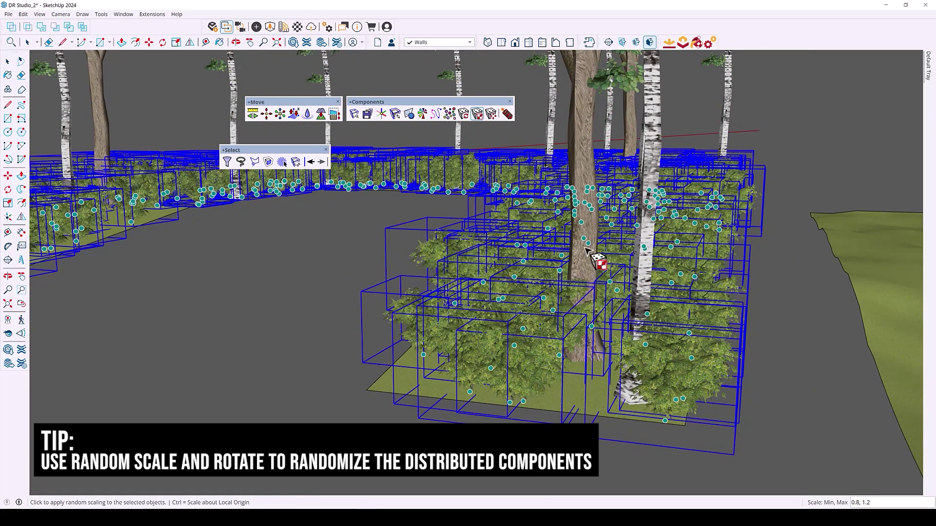
Step: Clear the shrub selection and view the randomized planting across the lawn
middle_drag(561, 227, 666, 213)
key(space)
click(487, 379)
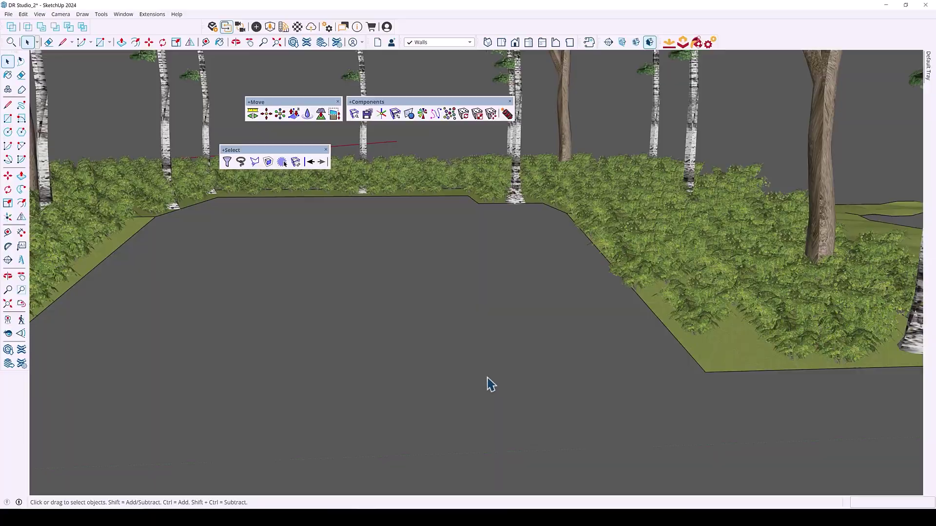
scroll(490, 385, down, 5)
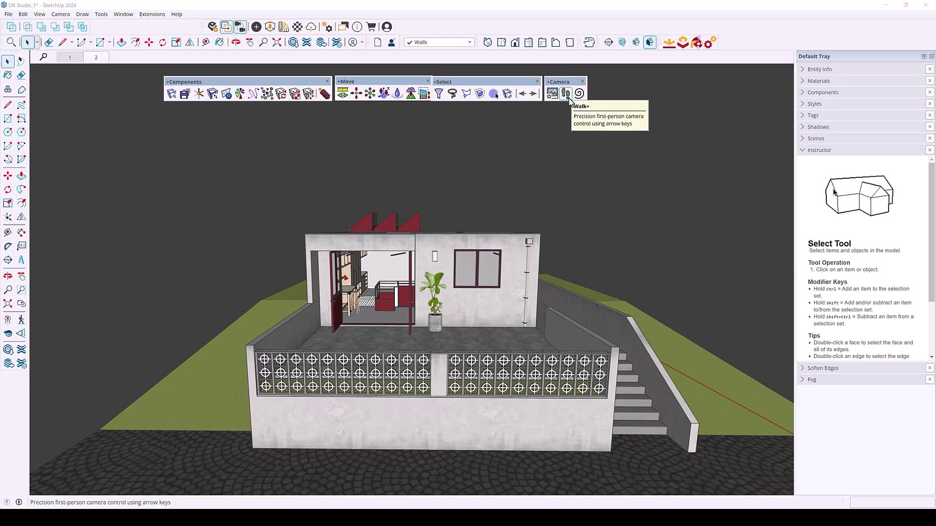
Step: Start the Walk+ tool and walk toward the outdoor staircase beside the terrace at a walk speed of 110
click(566, 93)
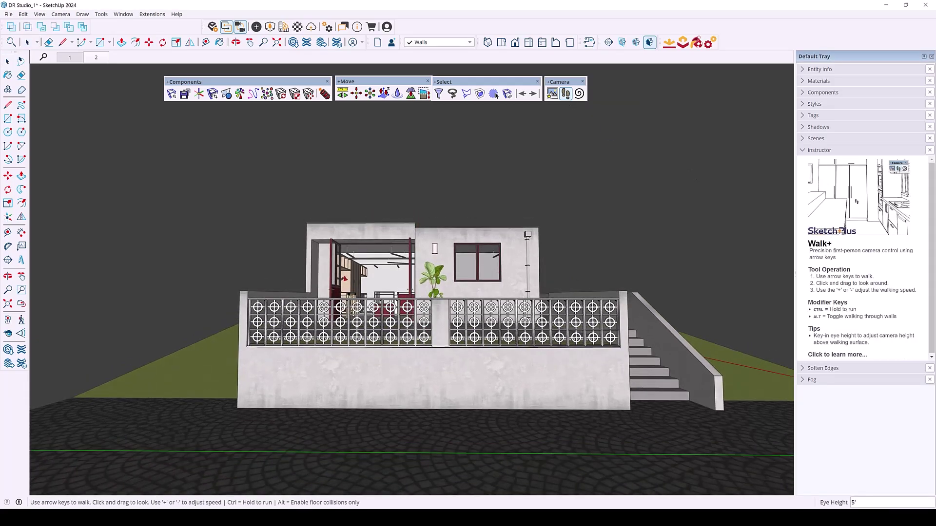
key(Right)
key(Up)
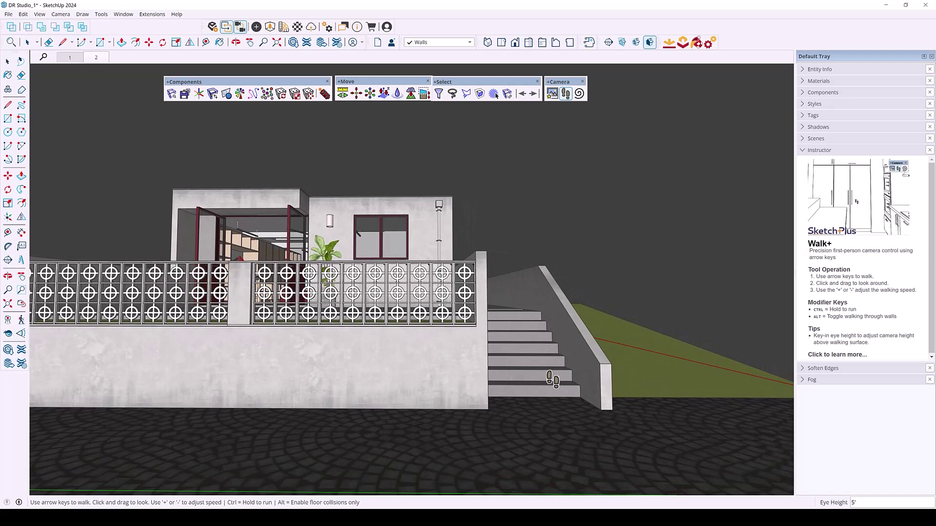
key(Right)
key(Up)
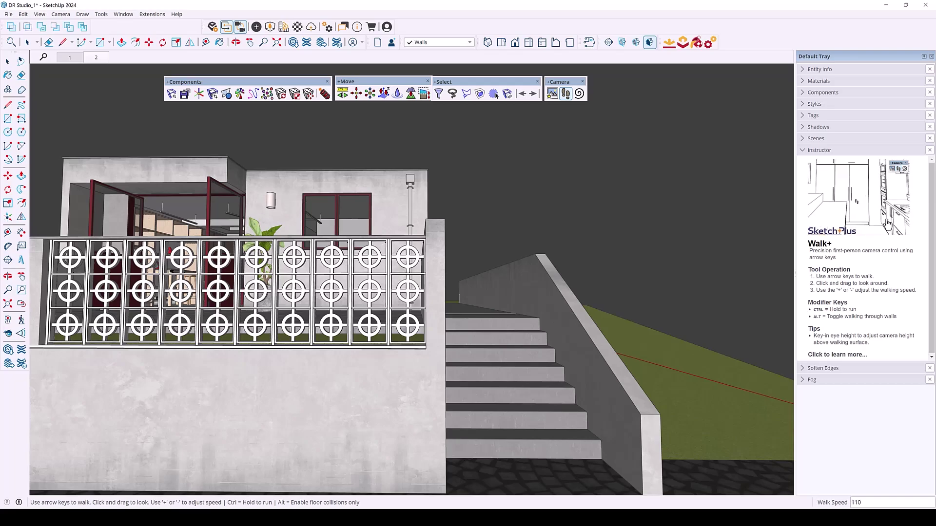
key(Right)
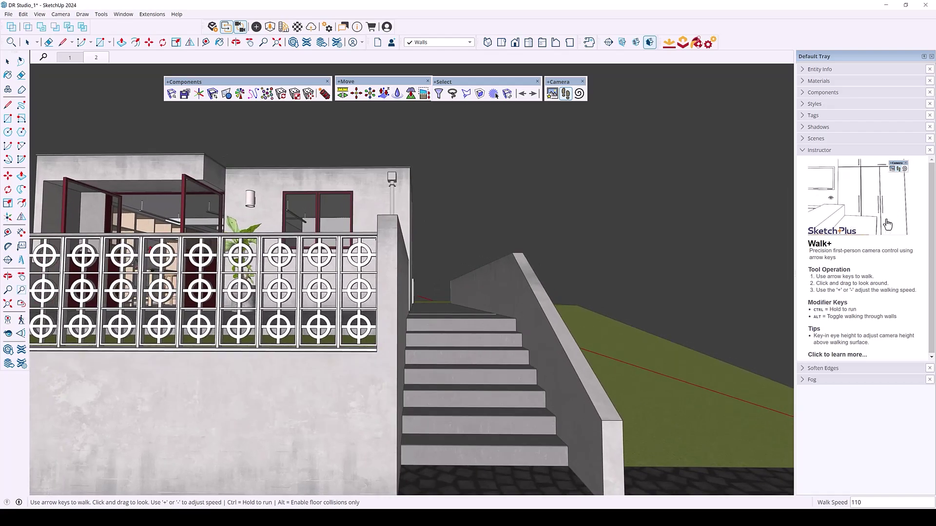
key(Up)
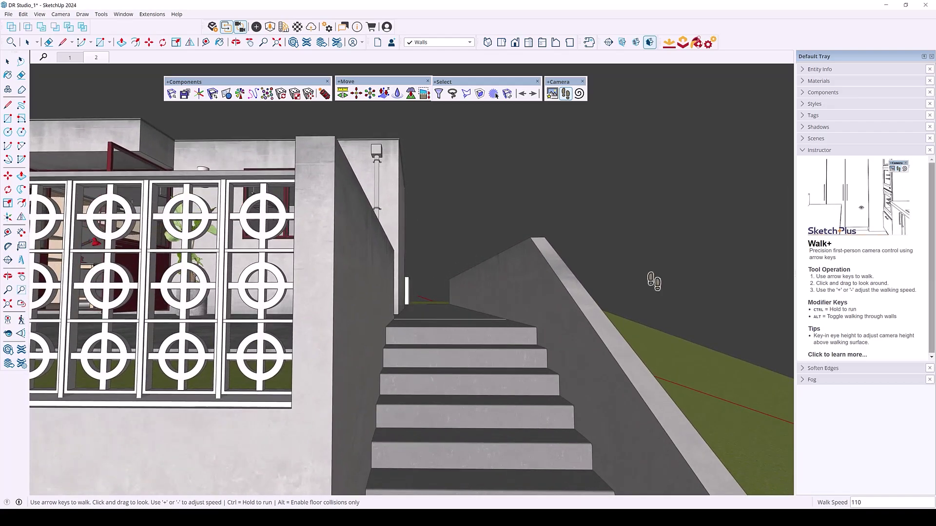
Step: Walk up the outdoor stairs onto the terrace at a 5' eye height
drag(484, 303, 481, 309)
key(Up)
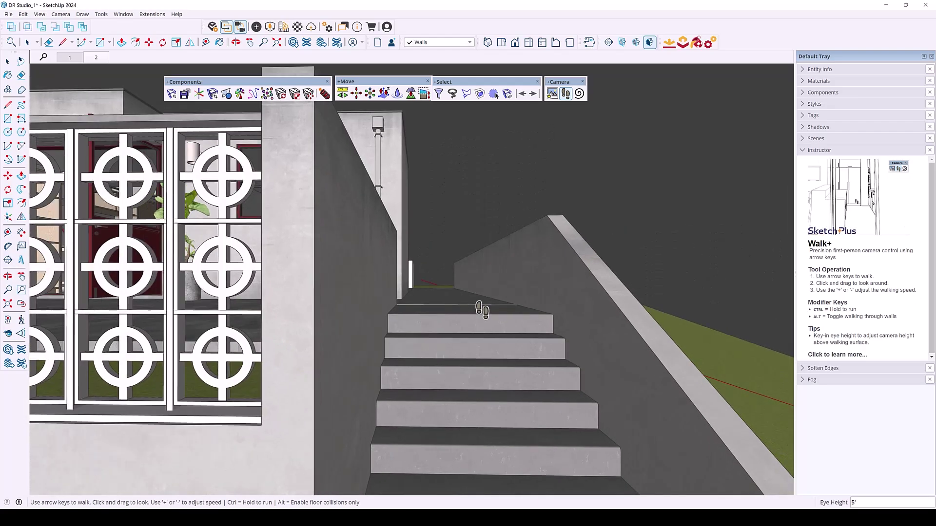
key(Up)
key(Up)
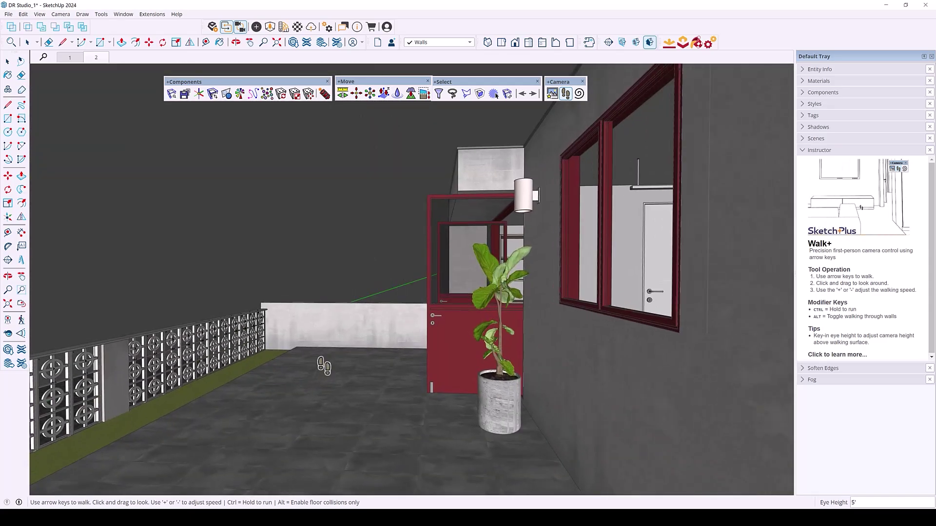
Step: Cross the terrace past the potted plant and turn to face the open red double doors
key(Left)
key(Up)
drag(357, 397, 401, 387)
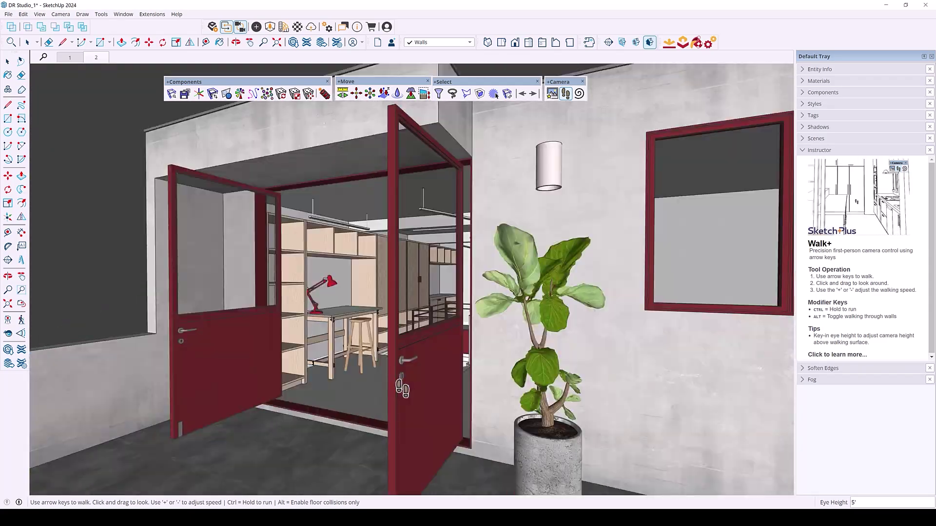
drag(273, 376, 341, 371)
key(Left)
key(Left)
key(Up)
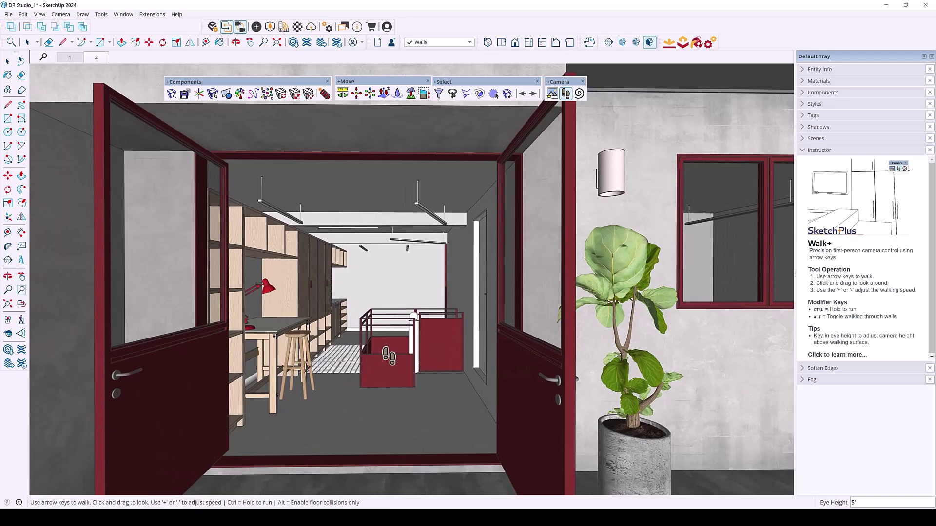
Step: Walk through the open doorway and along the shelving to the red glazed door at the room's far end
key(Up)
key(Left)
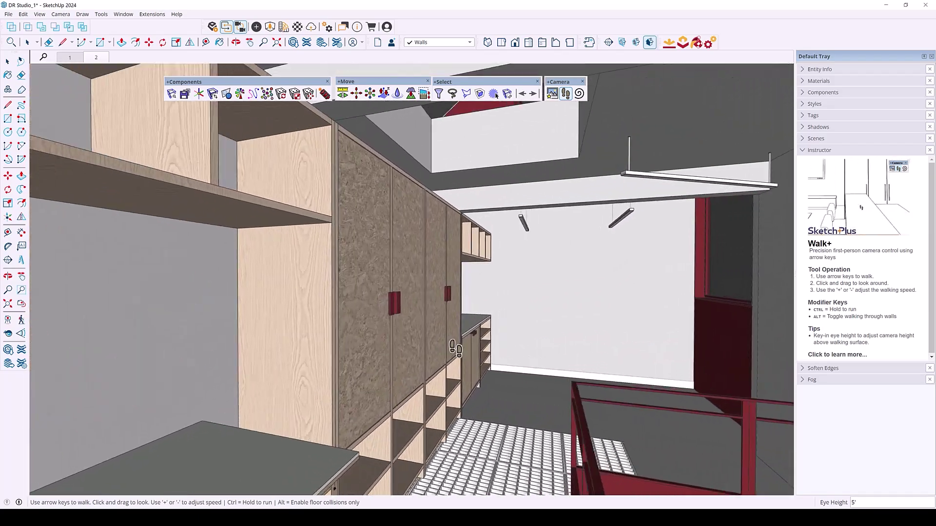
key(Up)
key(Right)
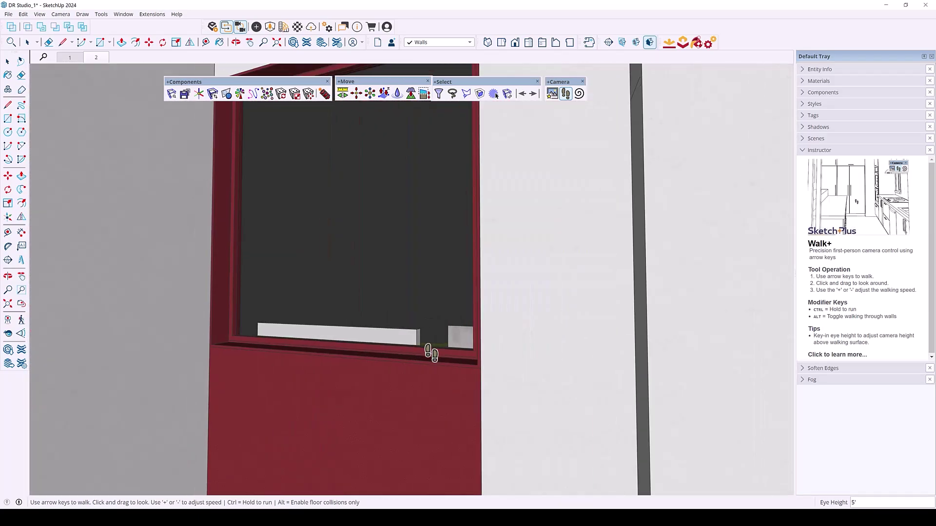
key(Down)
Step: Turn toward the white interior wall and walk up to it and back to test the wall collisions
drag(431, 353, 290, 359)
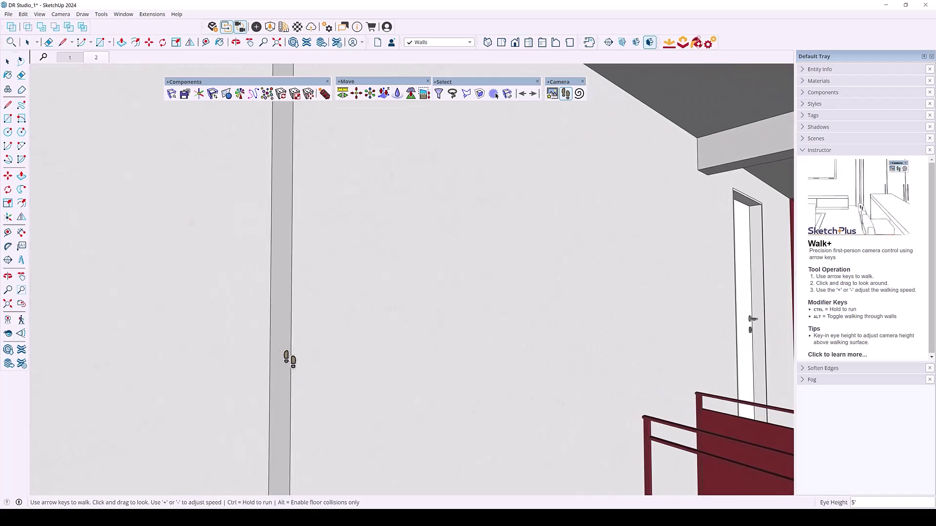
key(Up)
key(Down)
key(Down)
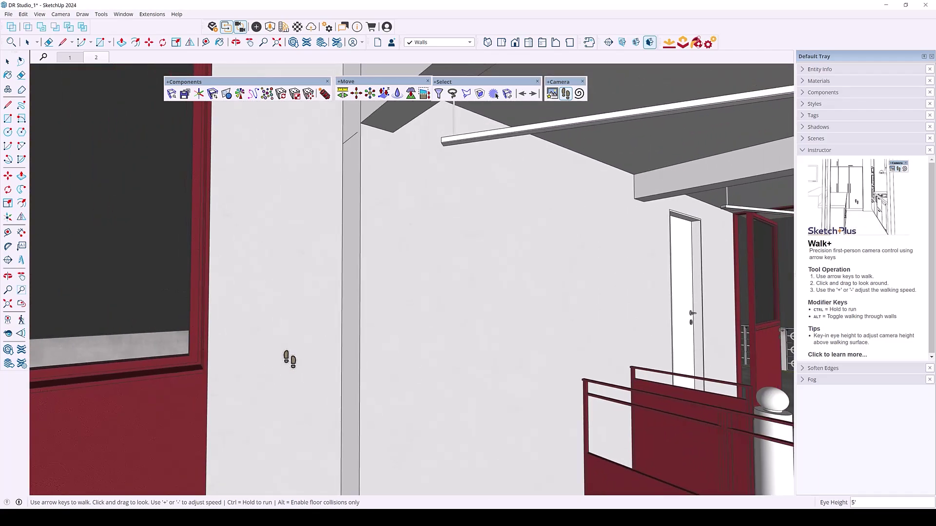
key(Up)
key(Down)
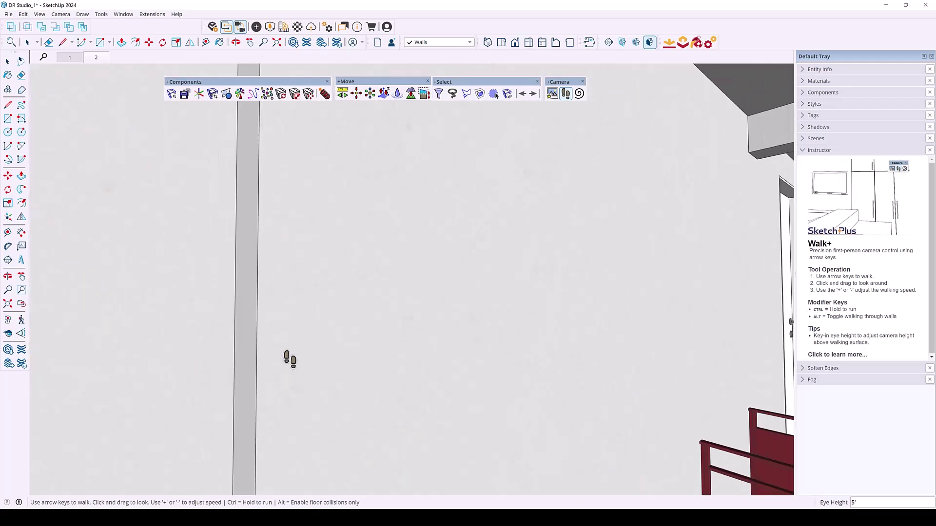
Step: Face the red glazed door, switch Walk+ to floor collisions only, and walk forward through it
drag(388, 356, 362, 338)
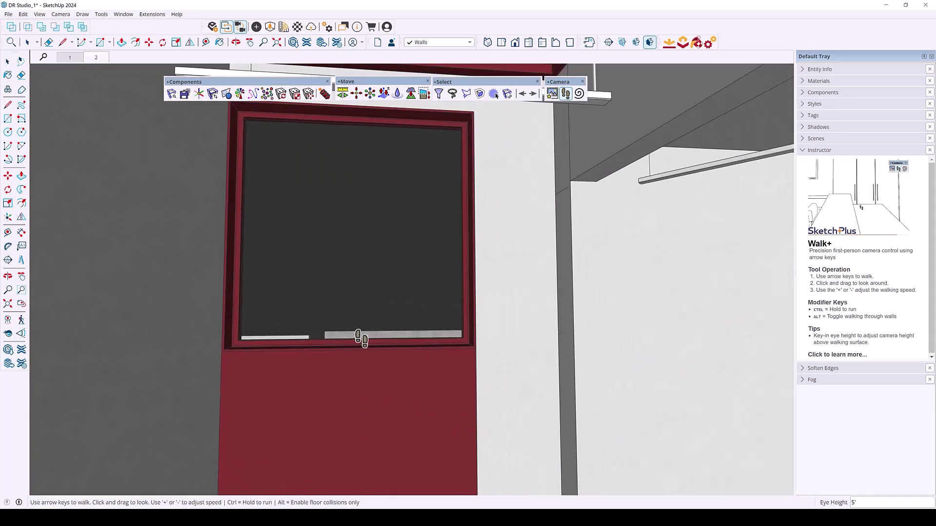
key(alt)
key(Up)
key(Up)
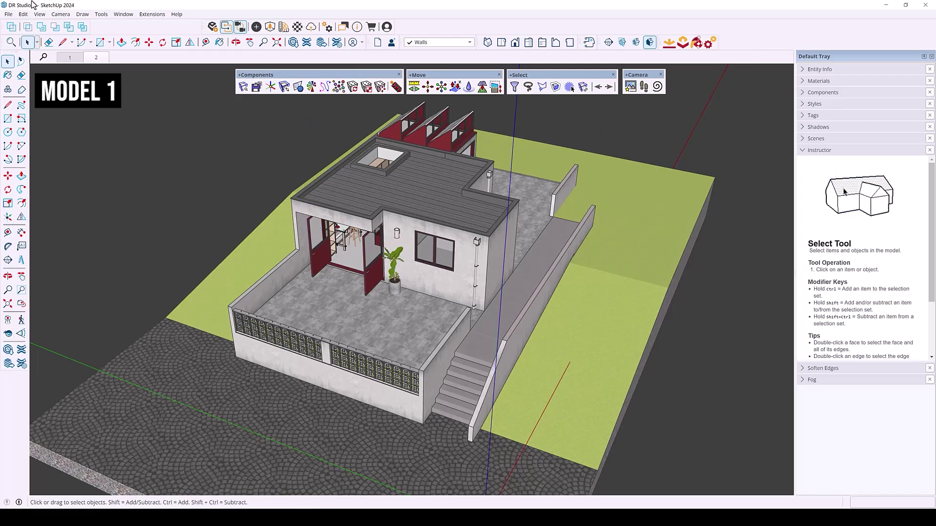
Step: Open the SketchPlus favorite views and save the current overview of the building as "Exterior ISO"
click(630, 86)
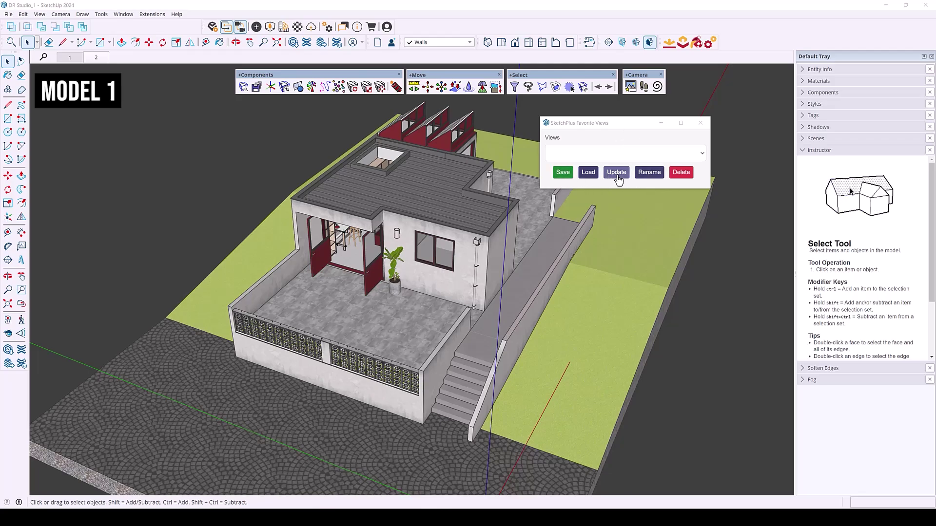
click(700, 154)
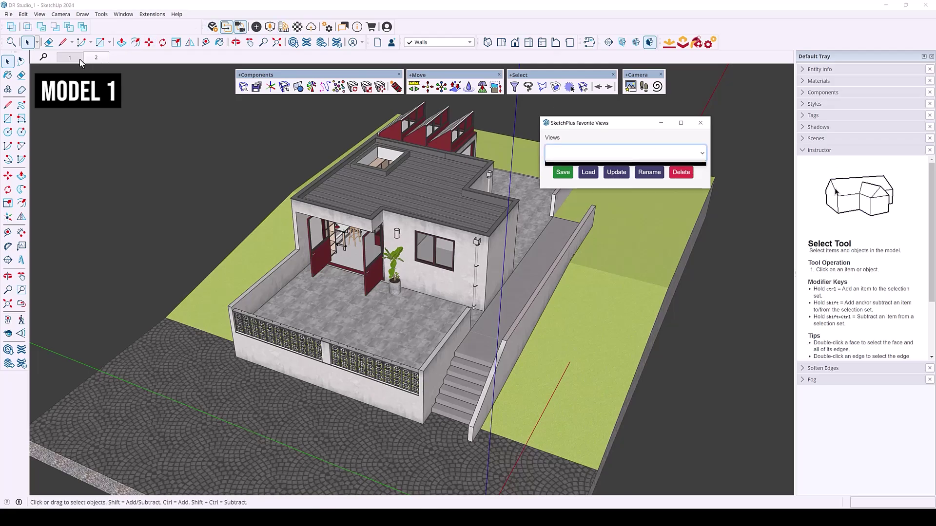
click(154, 59)
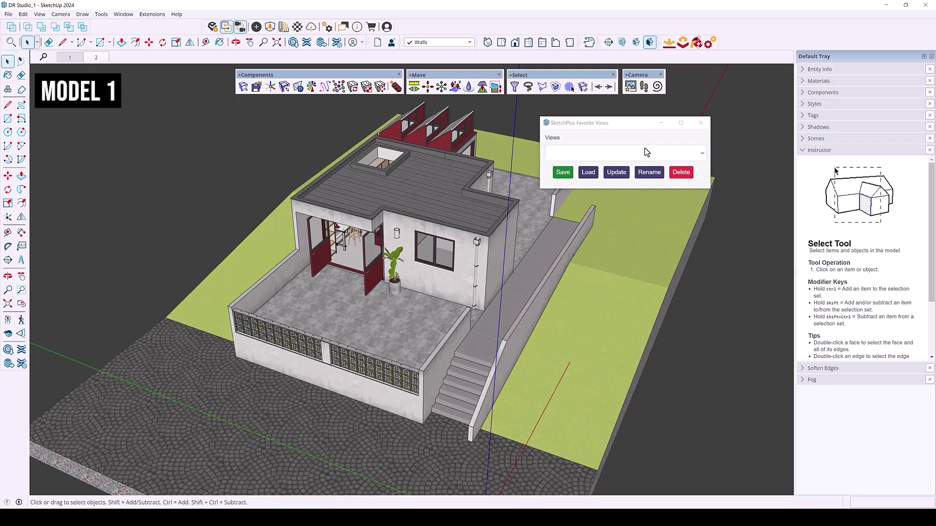
click(563, 172)
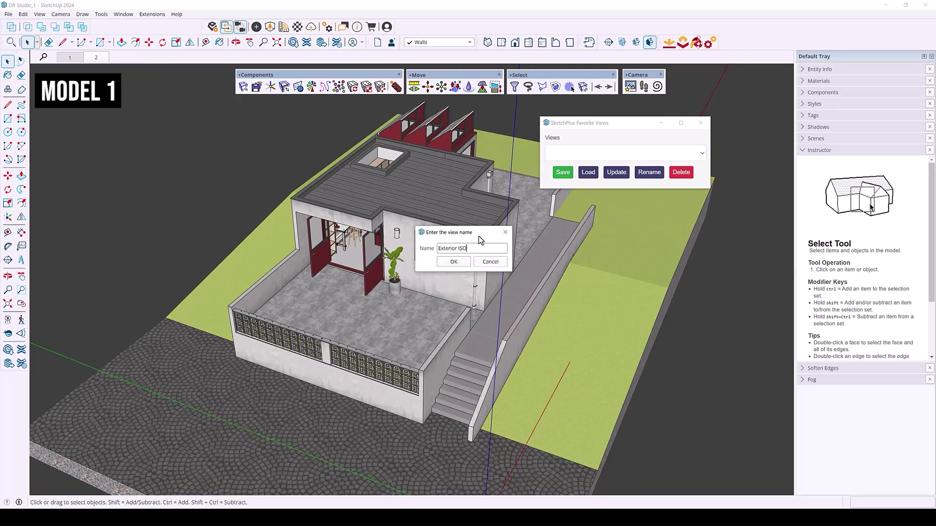
click(454, 262)
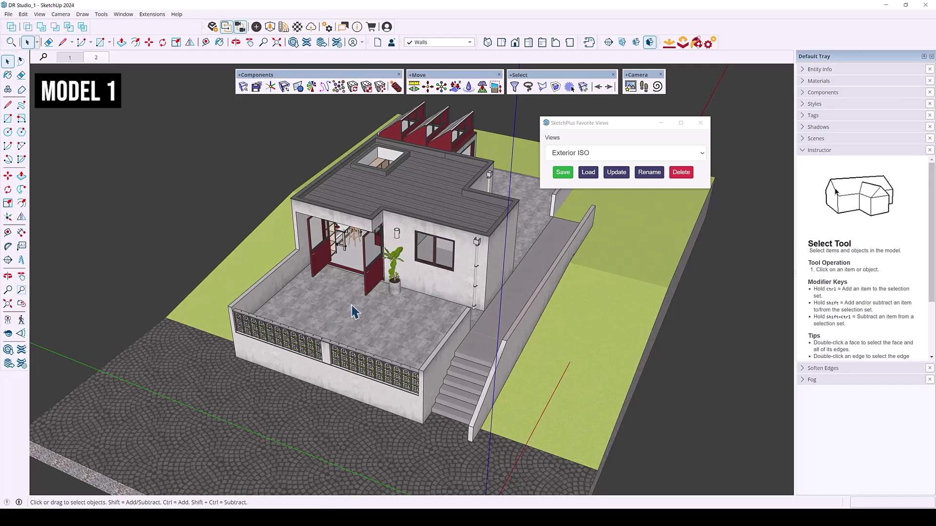
Step: Save a close-up of the open double doors as the favorite view "Exterior 1" and check the list of saved views
middle_drag(352, 306, 507, 251)
scroll(361, 265, up, 6)
middle_drag(362, 264, 538, 387)
scroll(361, 268, up, 3)
middle_drag(361, 269, 415, 278)
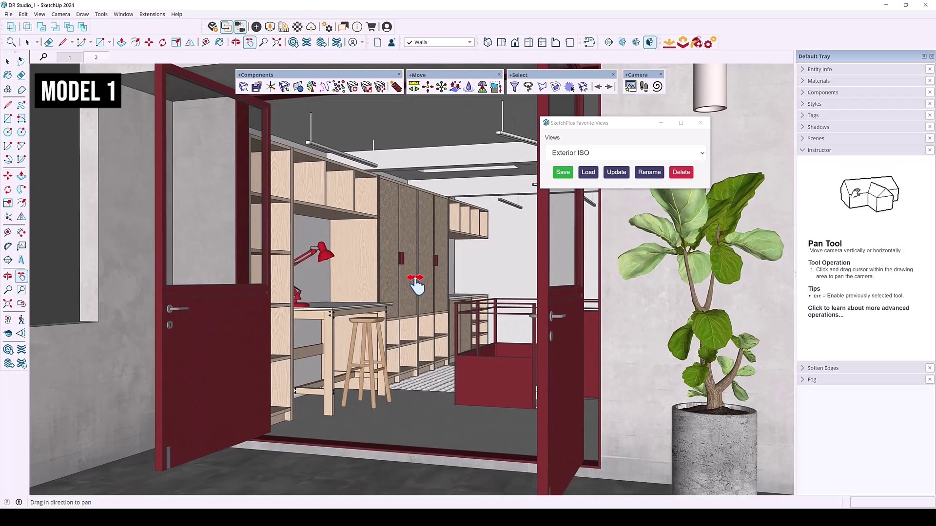
drag(416, 285, 405, 286)
click(563, 174)
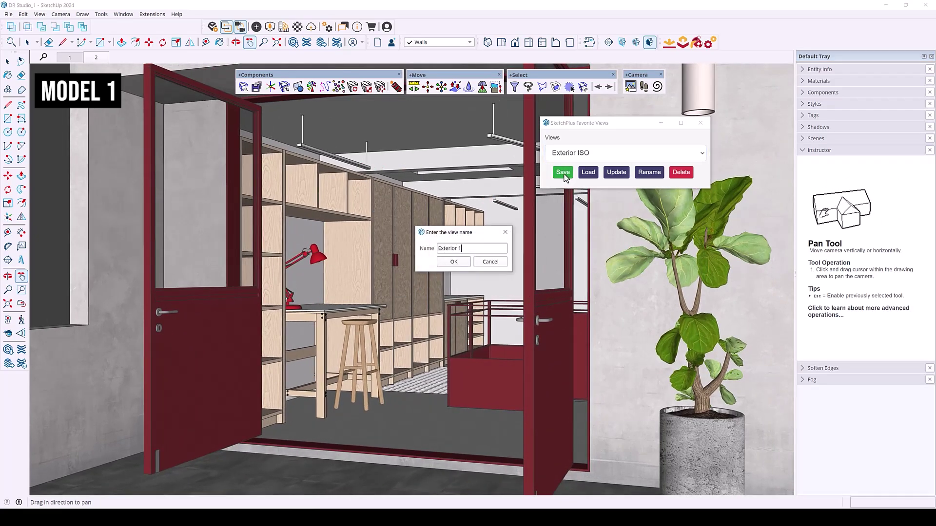
click(461, 261)
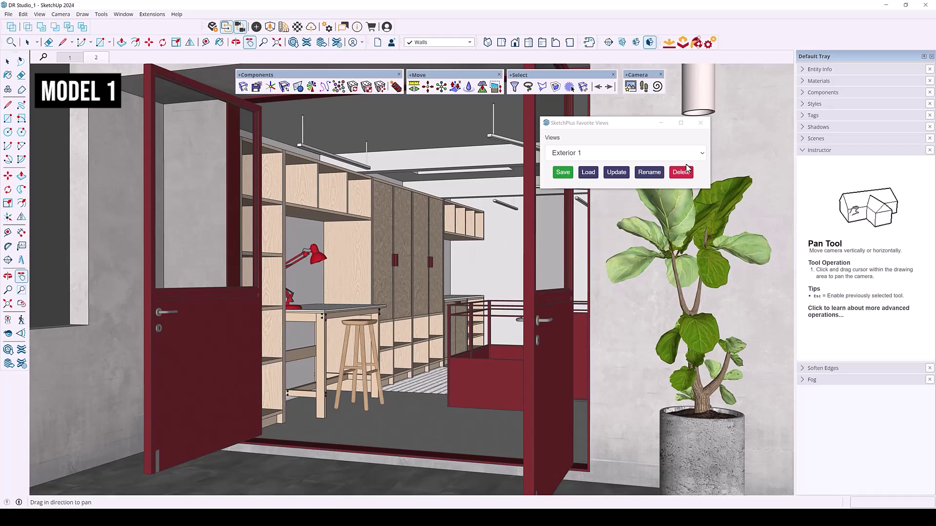
click(702, 154)
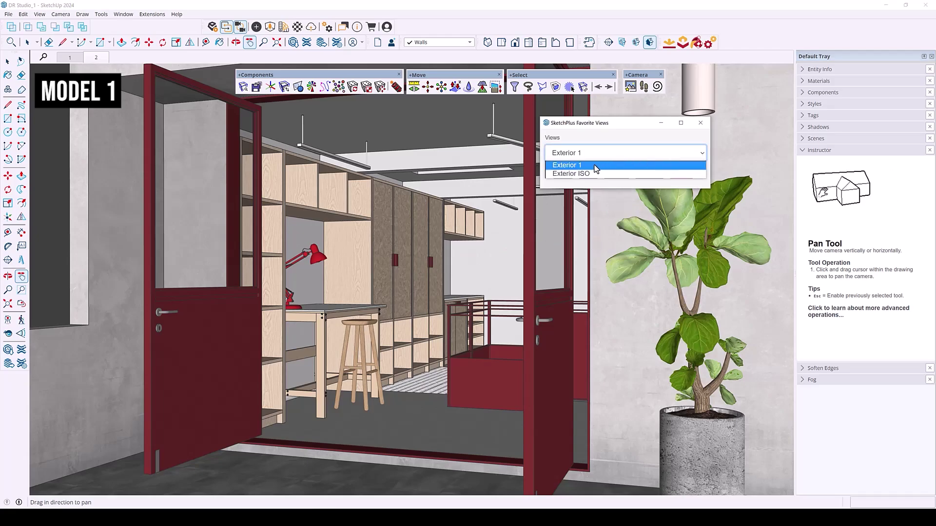
click(610, 136)
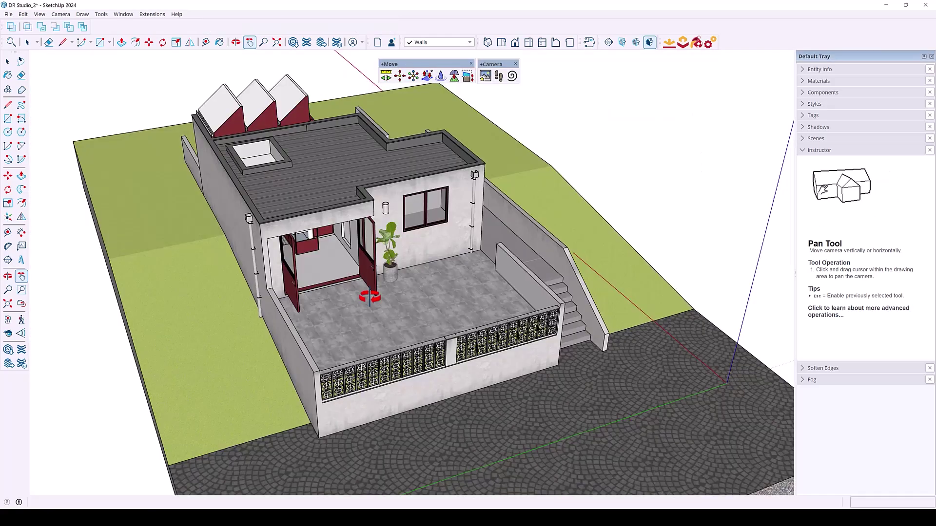
Step: Open the SketchPlus favorite views in the second model and load the saved view "Exterior 1"
middle_drag(369, 297, 389, 190)
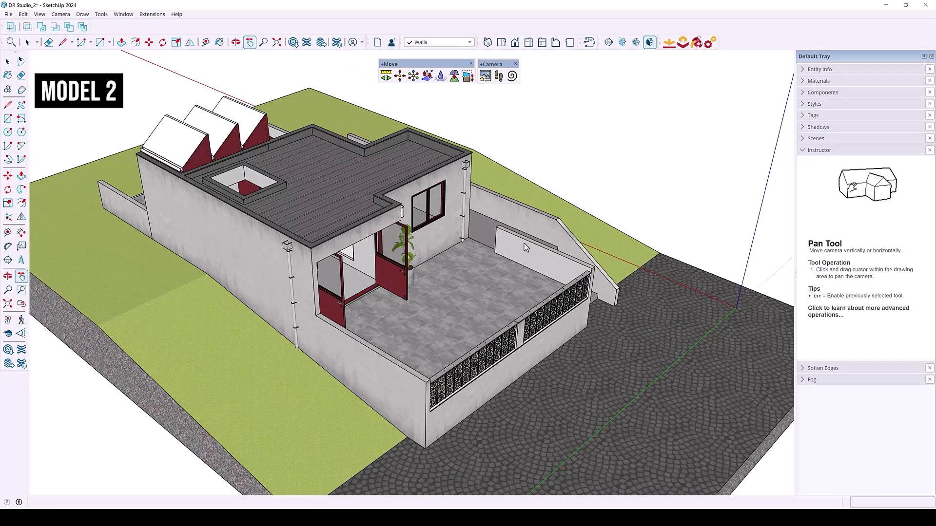
middle_drag(525, 244, 177, 274)
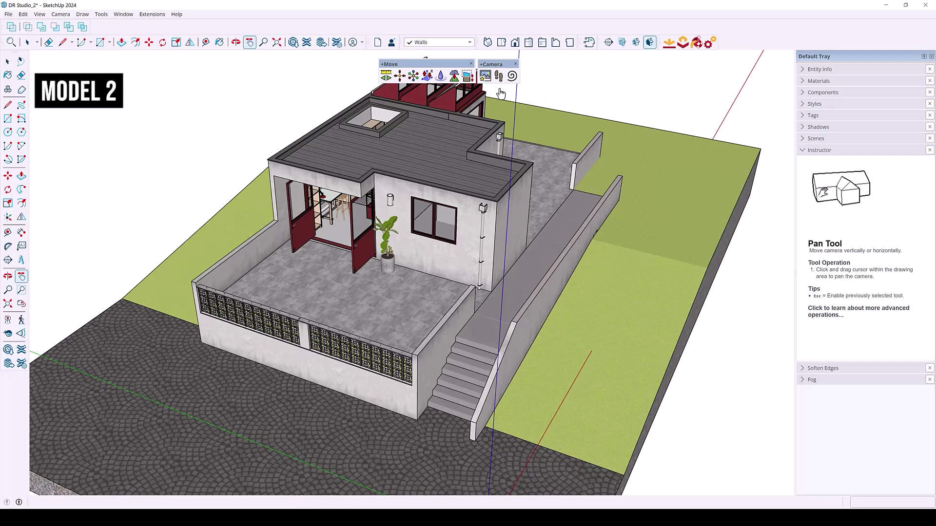
click(487, 78)
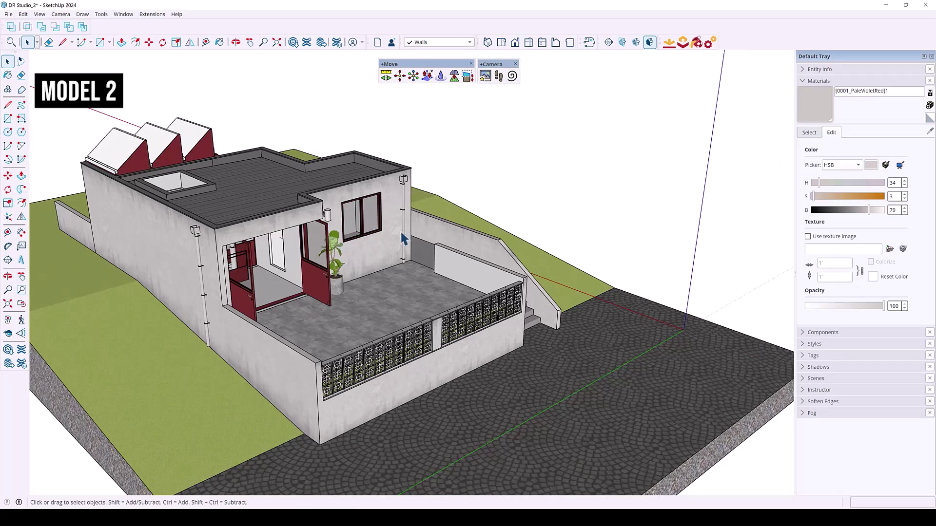
click(486, 78)
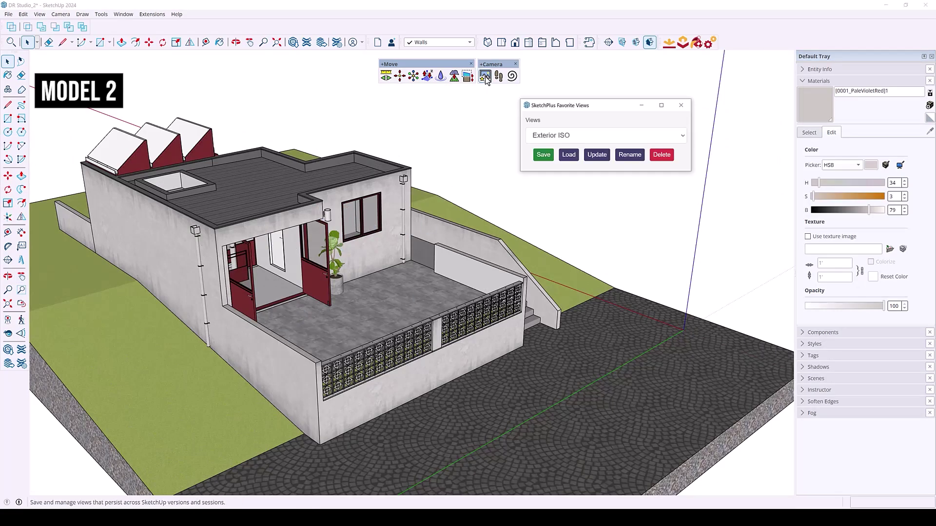
click(600, 134)
click(597, 120)
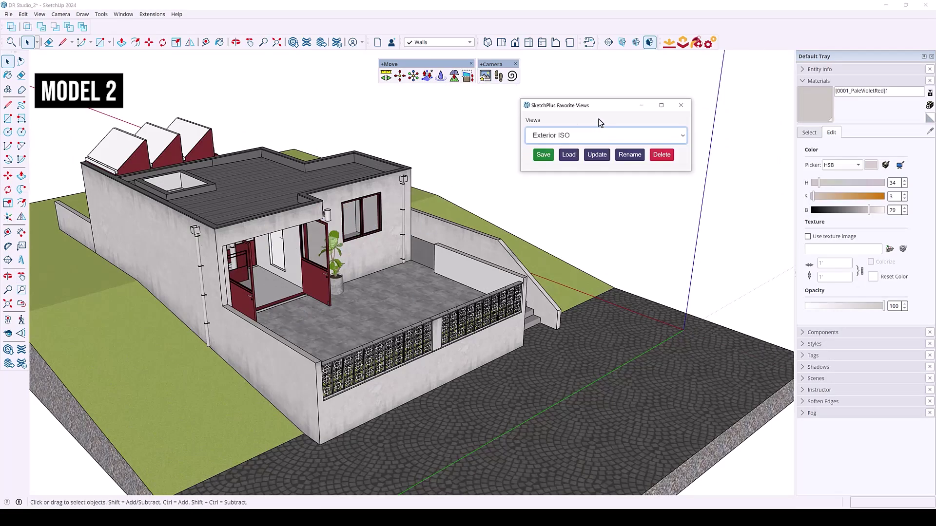
click(582, 136)
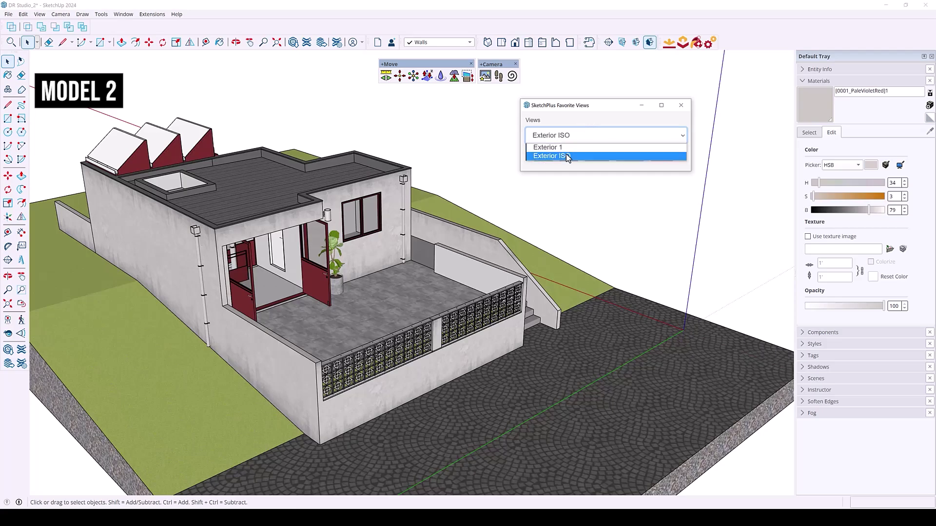
click(566, 147)
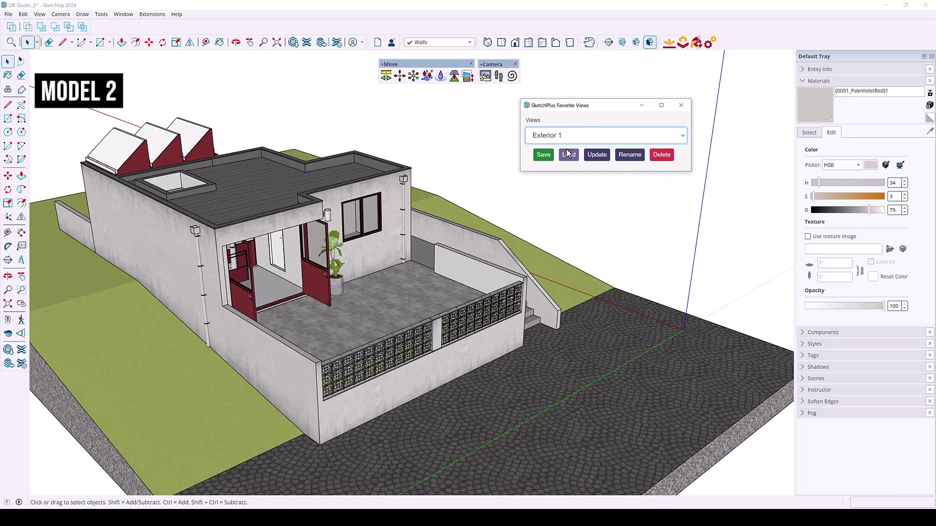
click(569, 155)
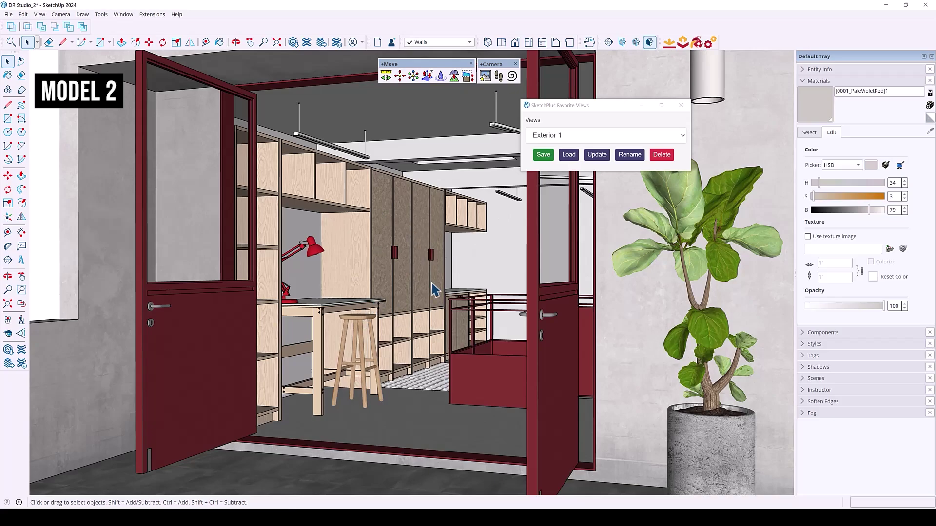
Step: Switch the camera to the saved favorite view "Exterior ISO"
click(634, 137)
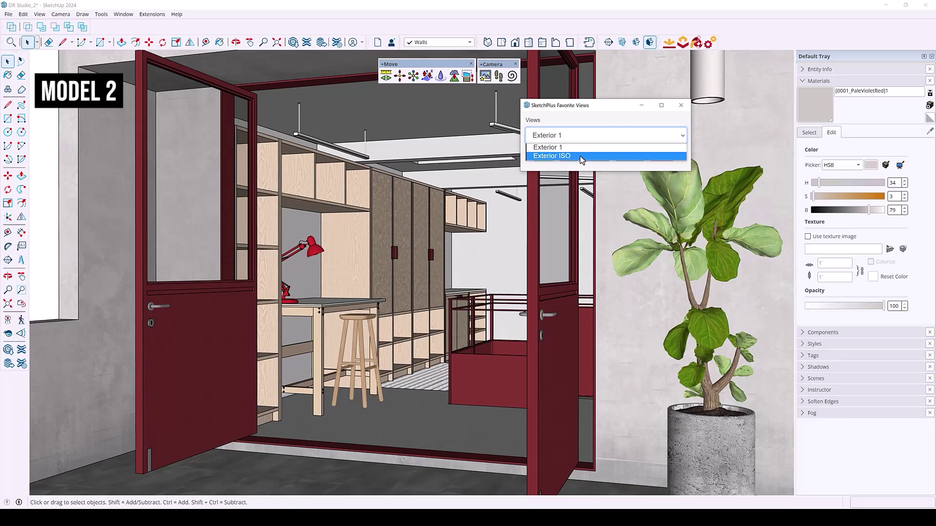
click(583, 157)
click(569, 155)
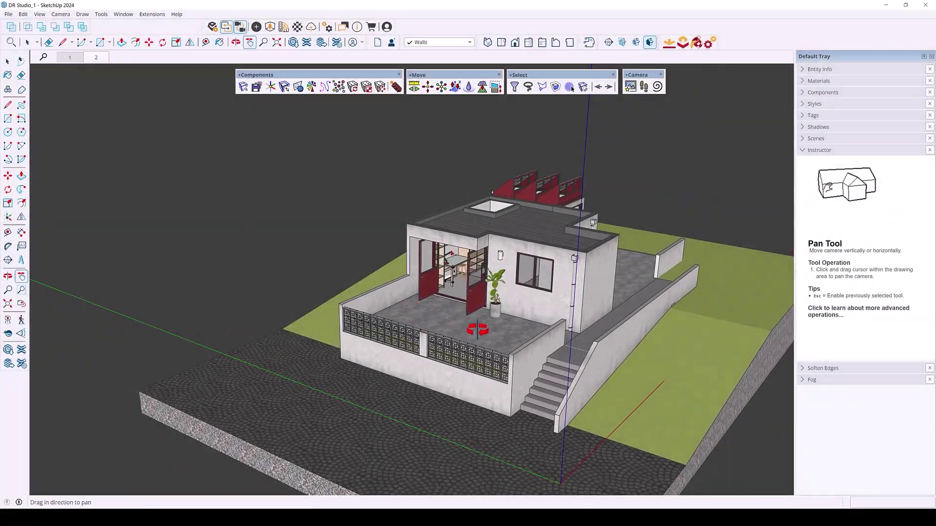
Step: Select the potted plant beside the doors, check which SketchUp versions it can be saved as, and cancel the export
middle_drag(414, 332, 413, 344)
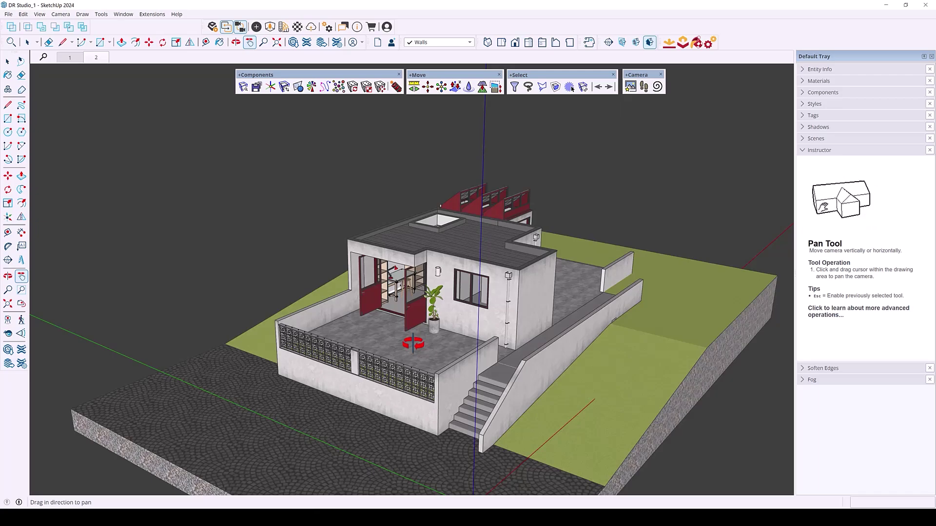
drag(401, 319, 333, 294)
scroll(333, 294, up, 5)
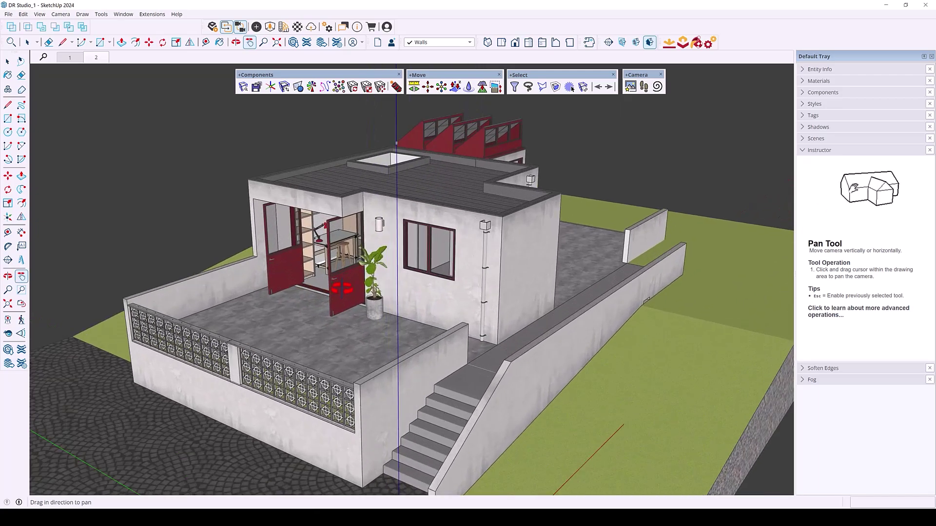
middle_drag(335, 293, 453, 304)
key(h)
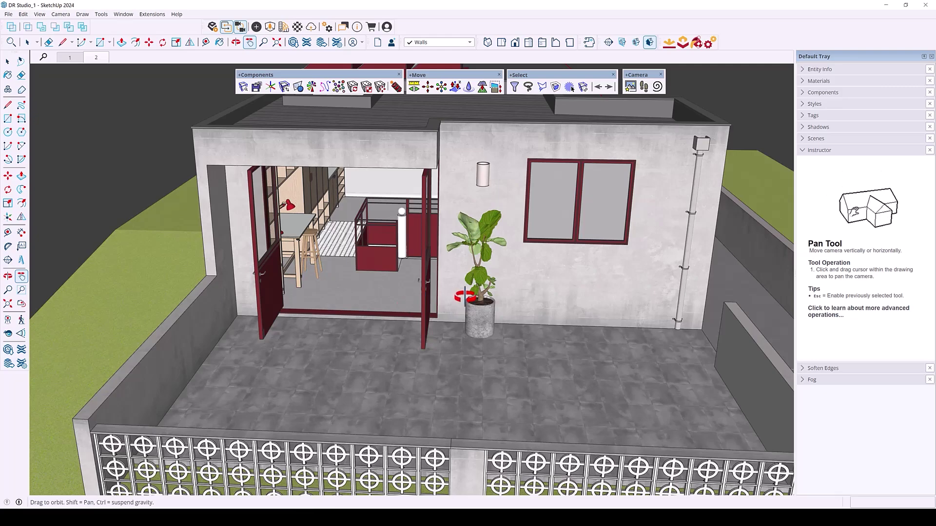
middle_drag(453, 304, 341, 303)
key(space)
click(382, 266)
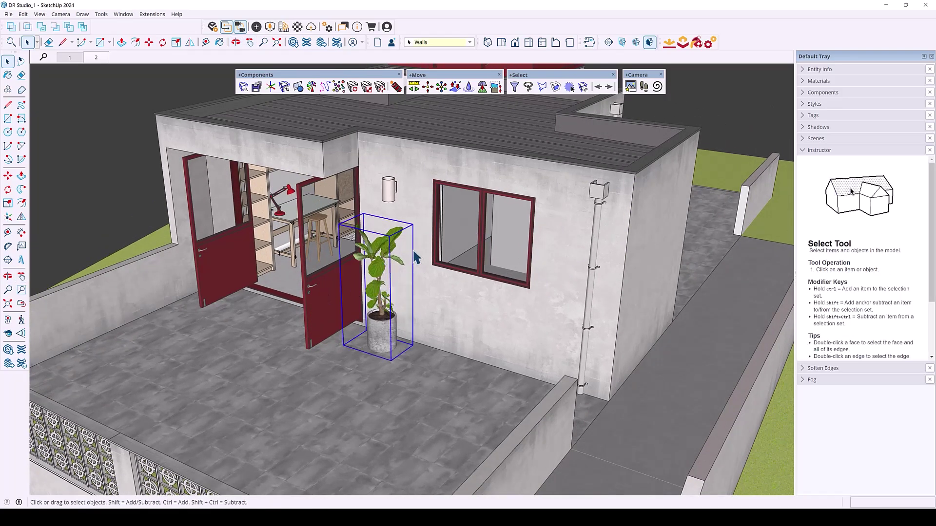
click(258, 90)
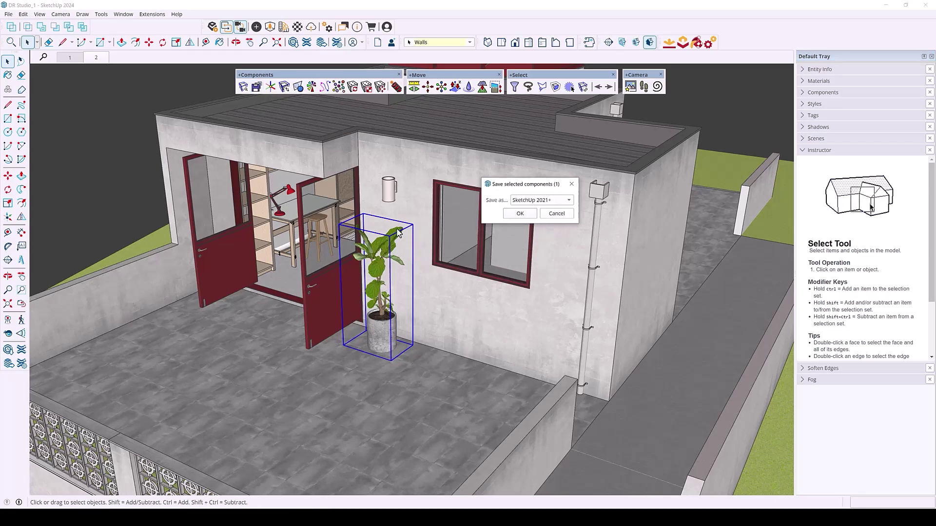
click(545, 206)
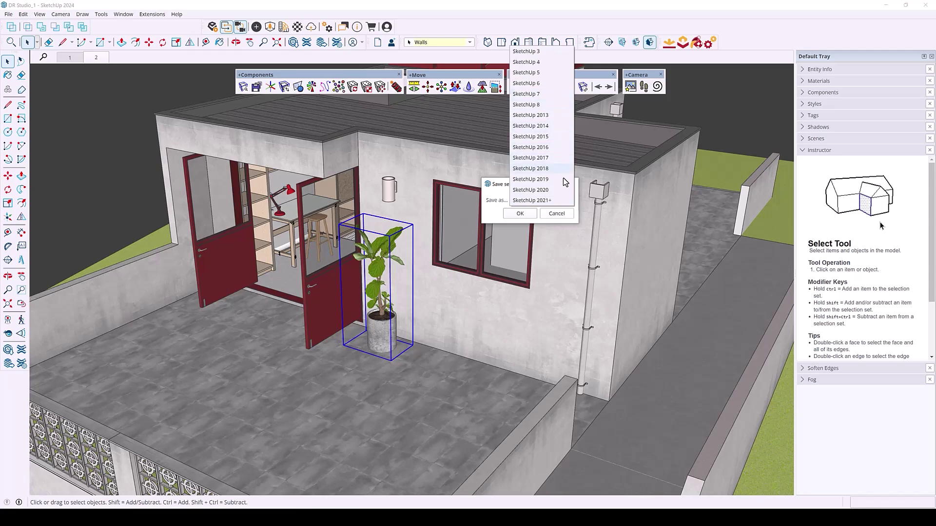
click(550, 213)
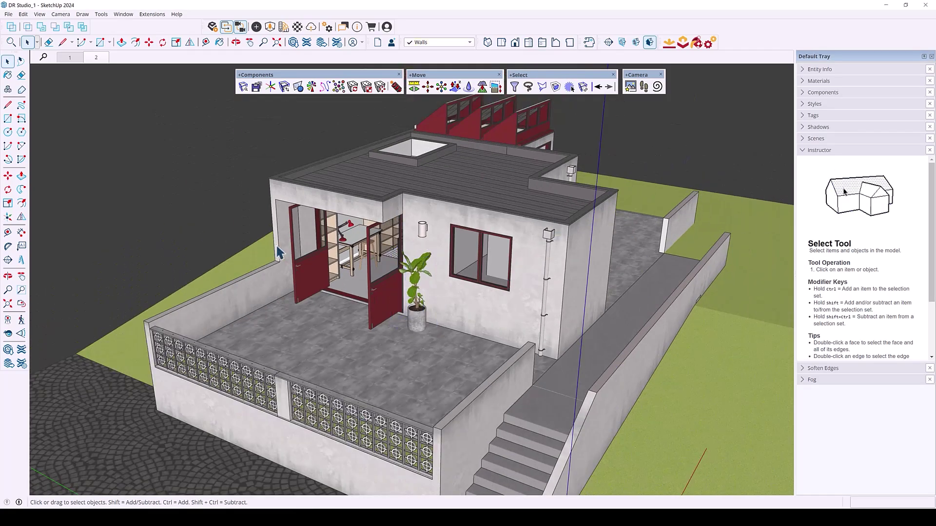
Step: With nothing selected, open the SketchPlus save options for the whole active model and cancel them
click(256, 87)
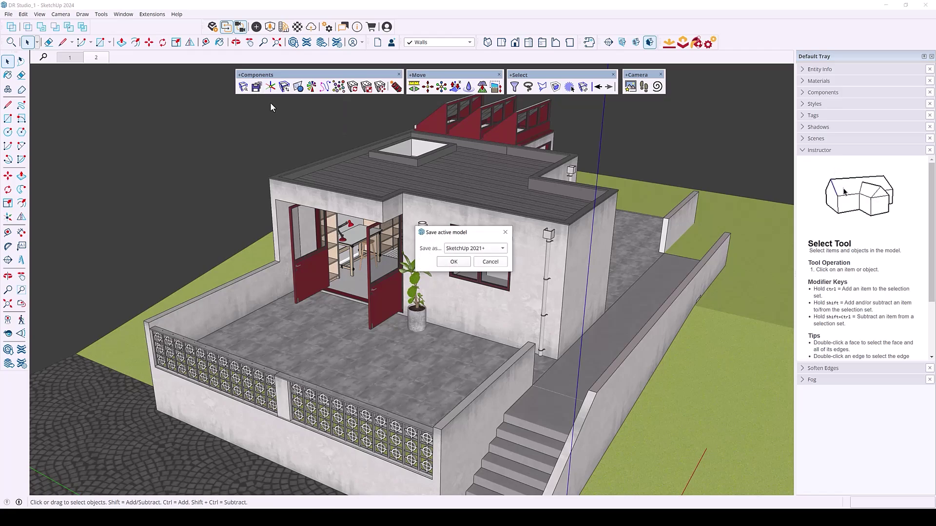
click(461, 251)
key(Escape)
Step: Select the desk, the wooden stool and the red desk lamp inside the studio together
middle_drag(385, 284, 446, 266)
scroll(361, 258, up, 15)
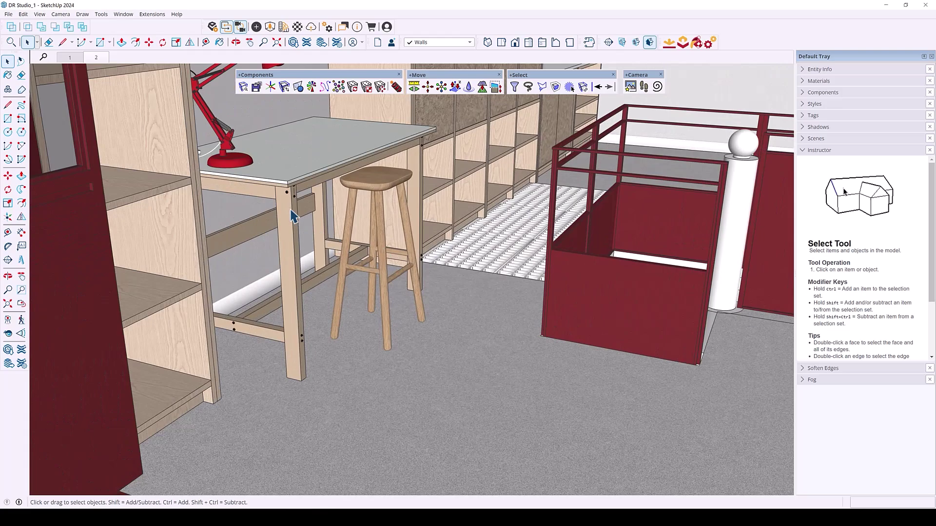
click(287, 177)
scroll(390, 312, up, 4)
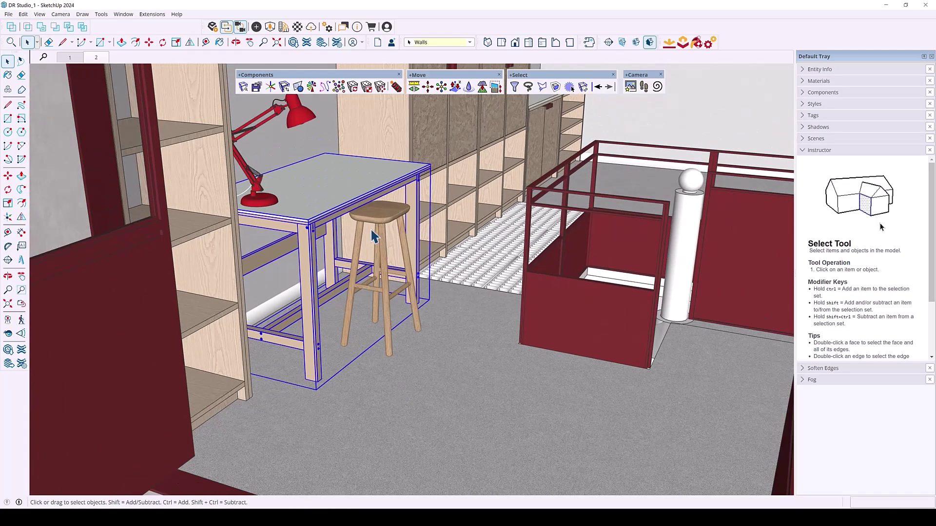
ctrl+click(384, 212)
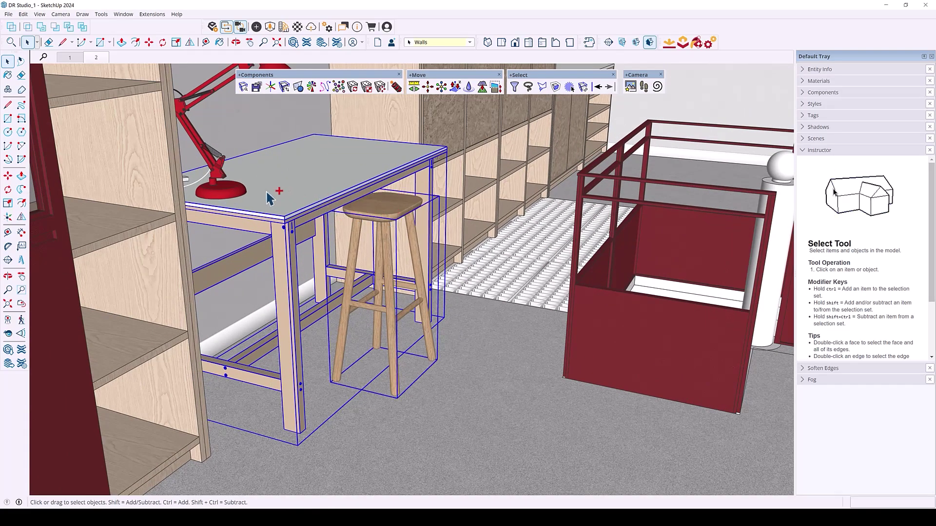
ctrl+click(237, 195)
scroll(246, 185, down, 5)
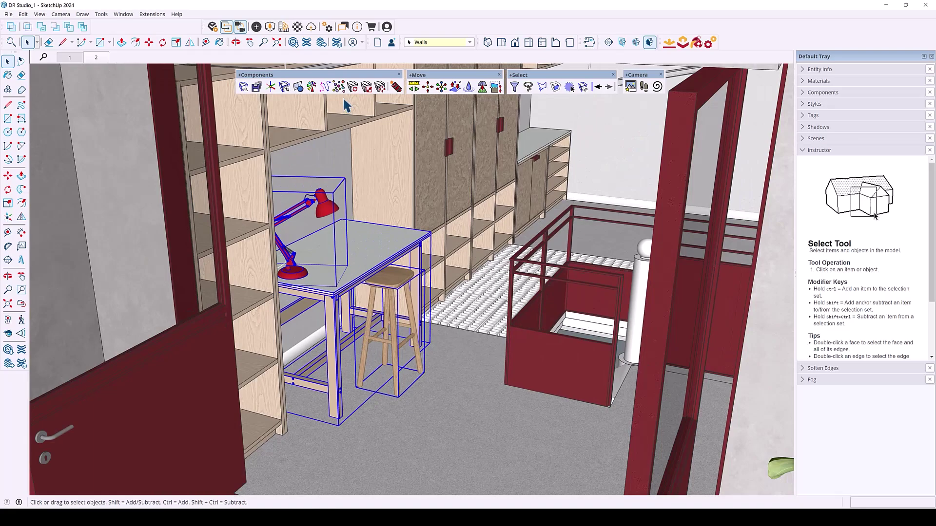
Step: Open the version save options for the selected desk, stool and lamp, review the available SketchUp versions, and cancel
click(255, 88)
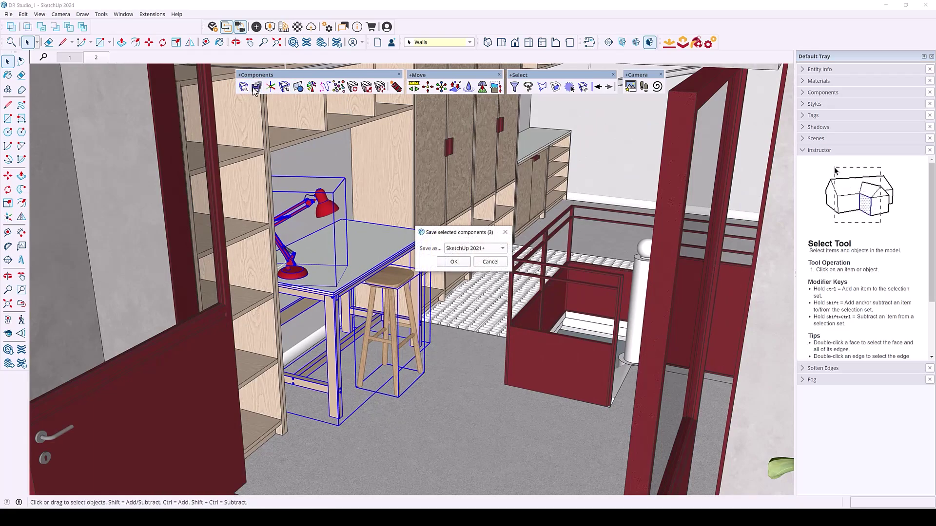
click(487, 249)
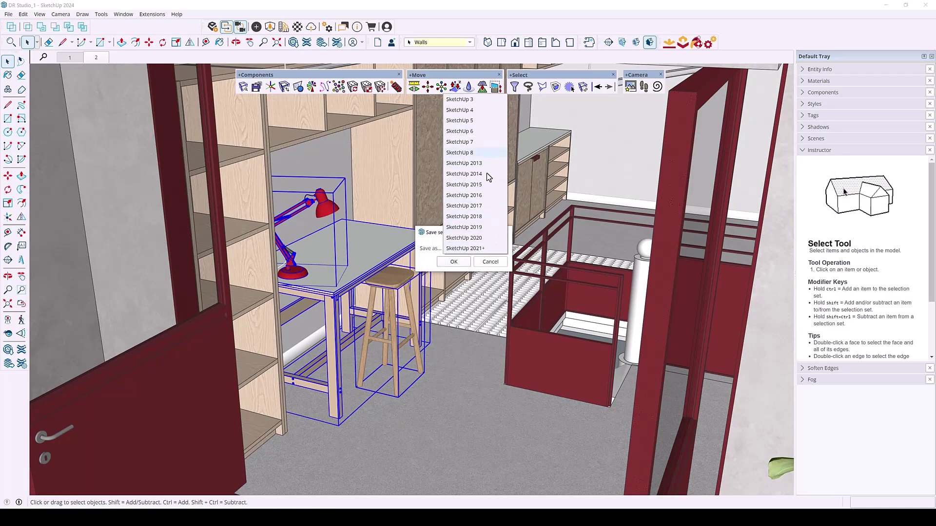
click(496, 268)
click(496, 262)
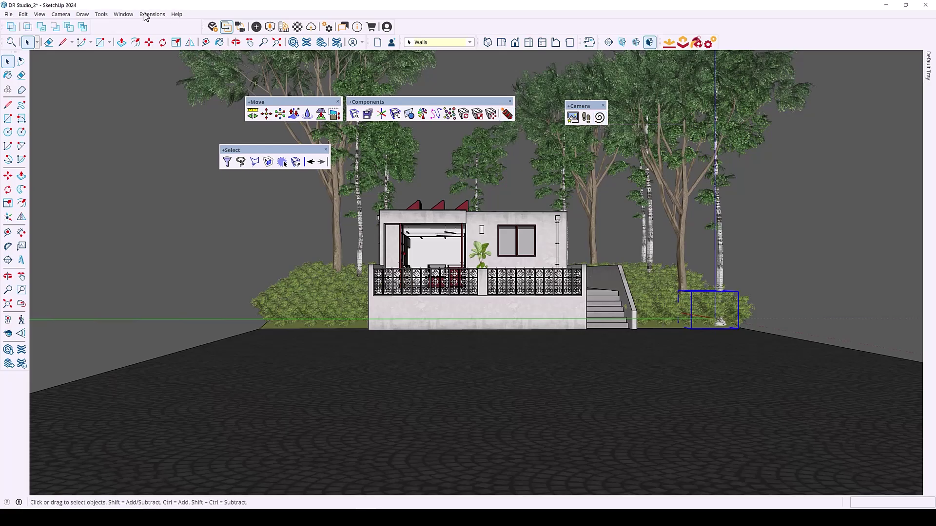
Step: Open the middle red roof skylight's nested groups for editing and select the geometry at its sloped edge
scroll(454, 191, up, 5)
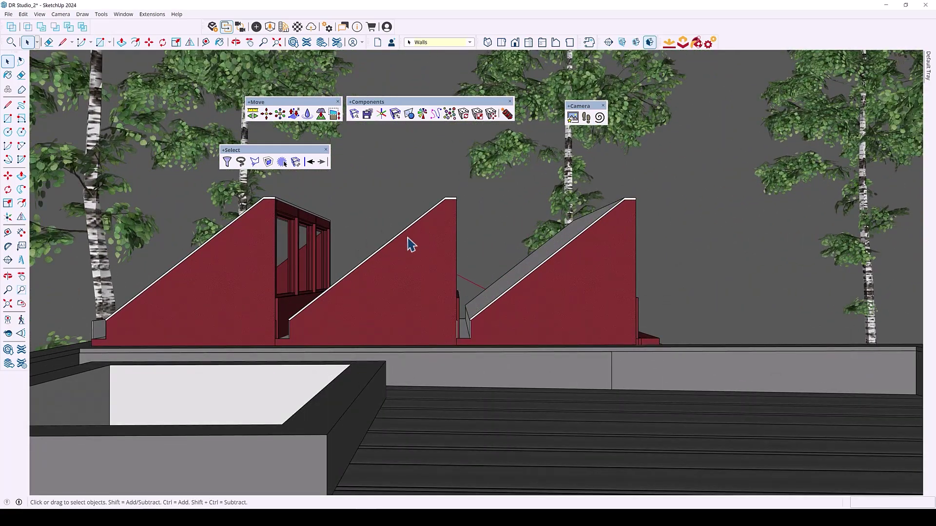
scroll(410, 244, up, 2)
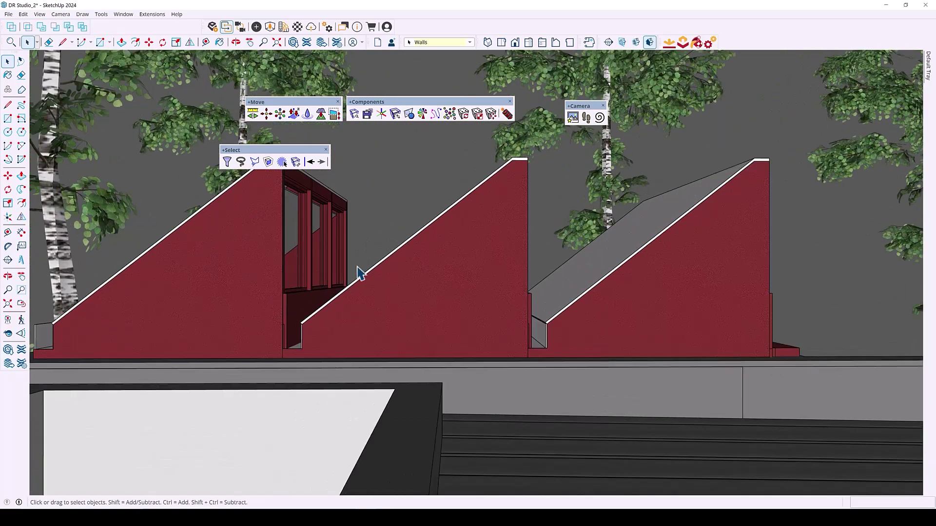
double_click(440, 217)
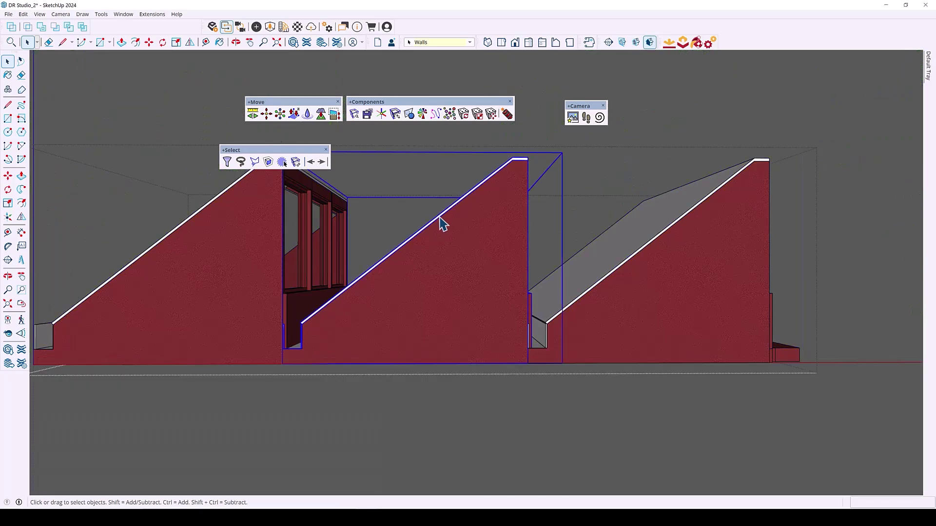
double_click(440, 217)
triple_click(440, 217)
key(Escape)
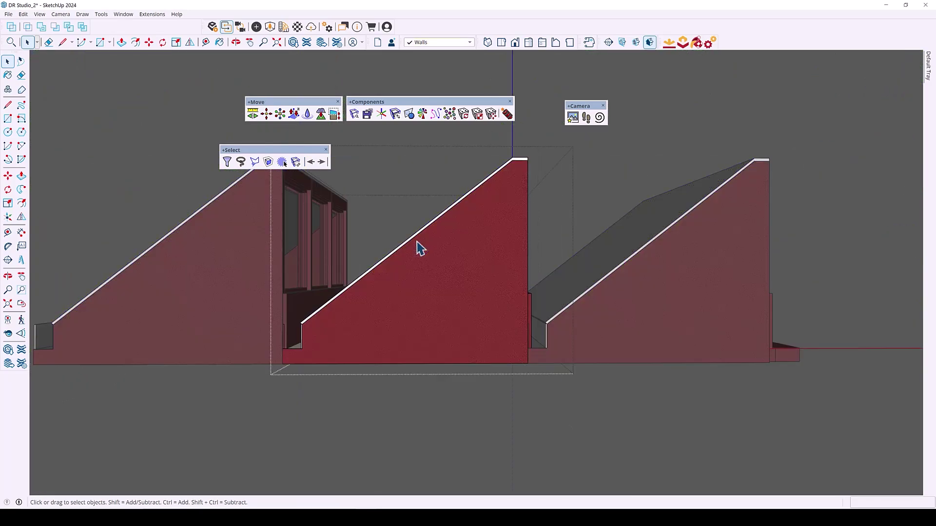
click(417, 241)
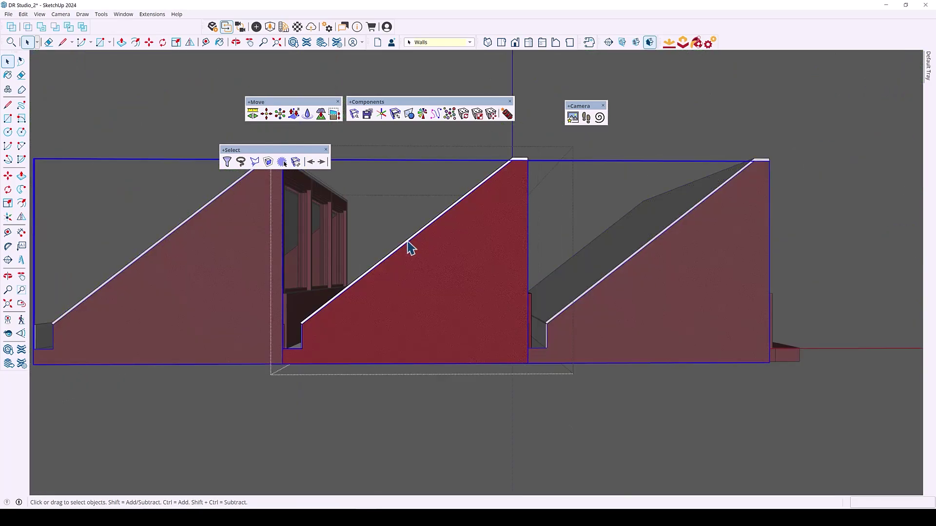
Step: Spin the view until the middle skylight's sloped edge is horizontal, and try to window-select and move its sloped roof geometry
click(600, 117)
drag(445, 218, 490, 204)
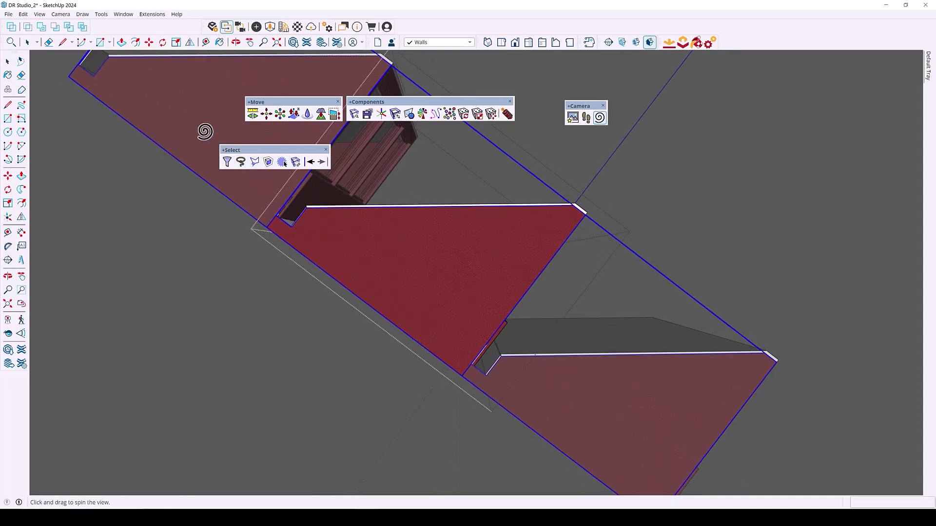
key(space)
drag(204, 128, 674, 266)
key(m)
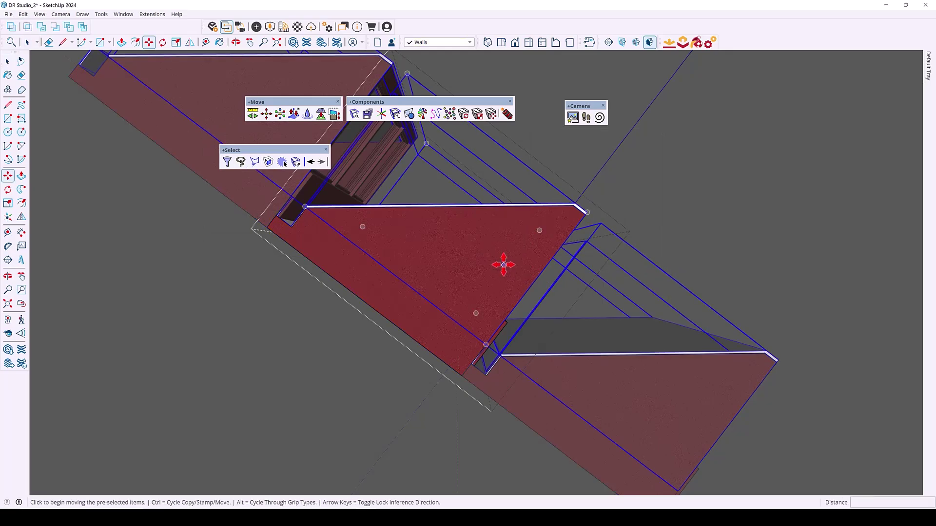
click(501, 263)
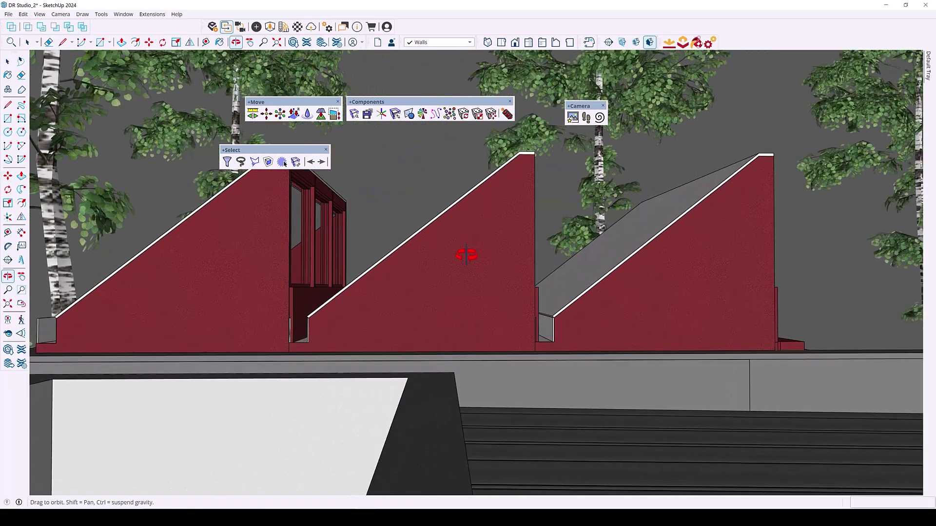
Step: Restart the Spin View tool and rotate the camera view freely around the red roof skylights
key(space)
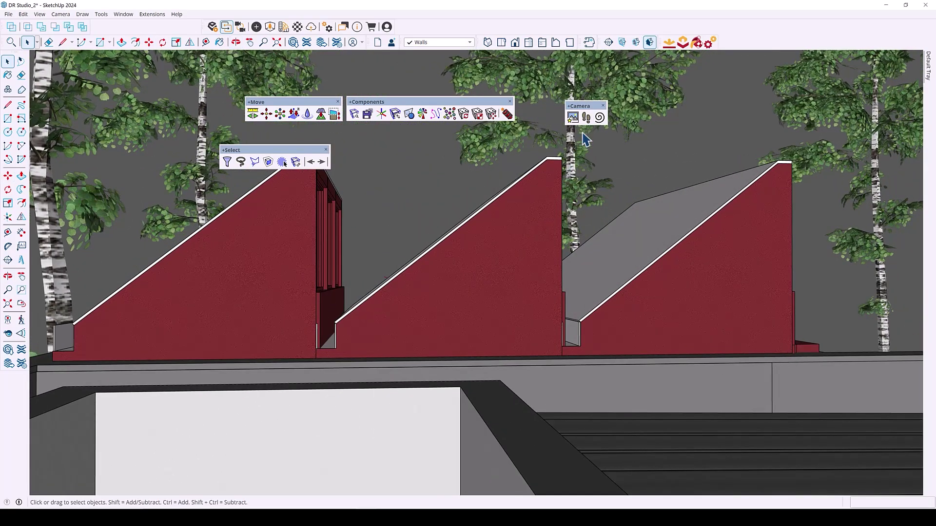
click(599, 118)
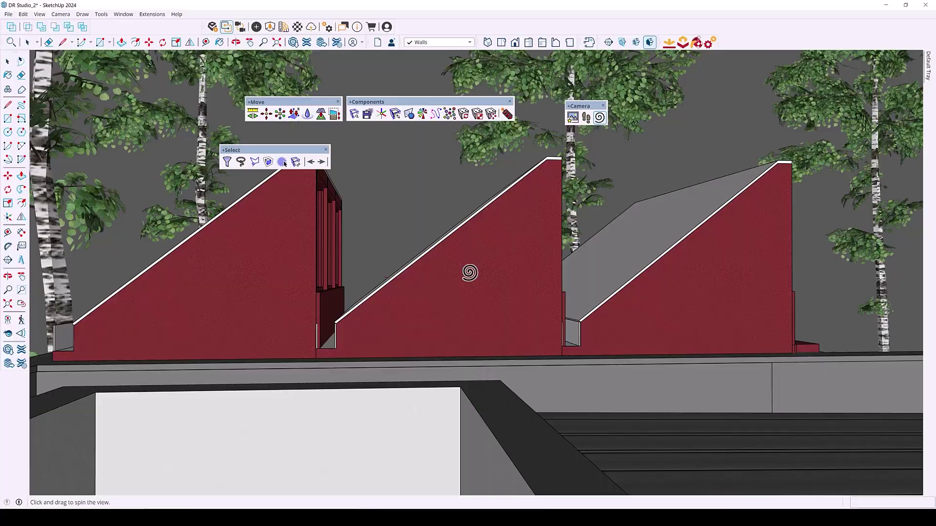
drag(470, 273, 452, 380)
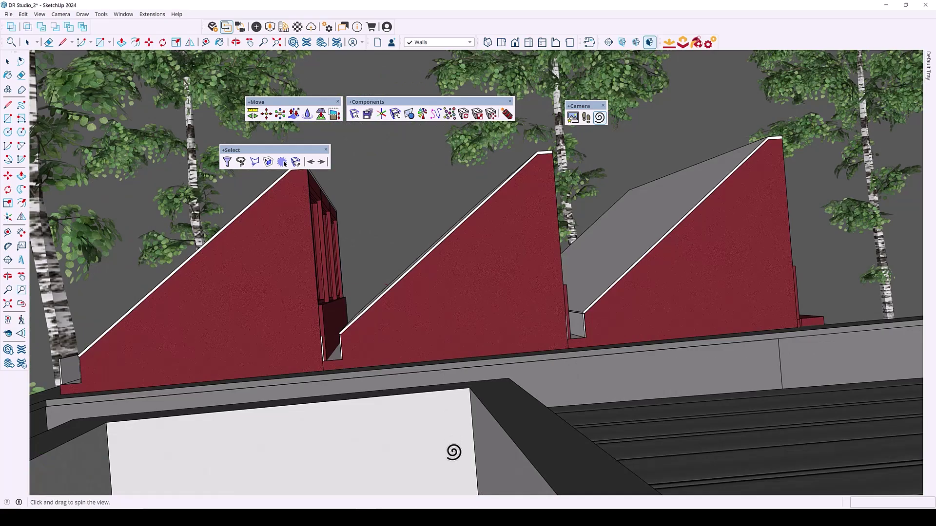
drag(468, 461, 420, 224)
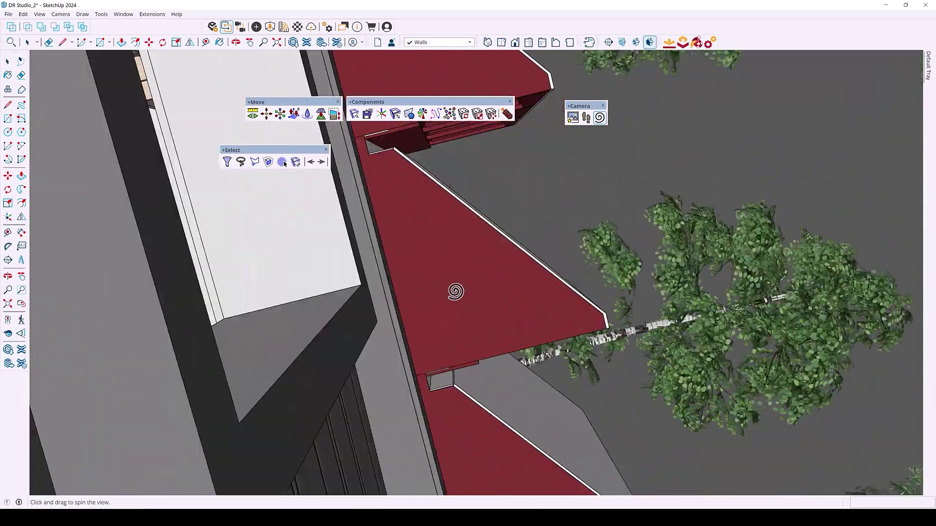